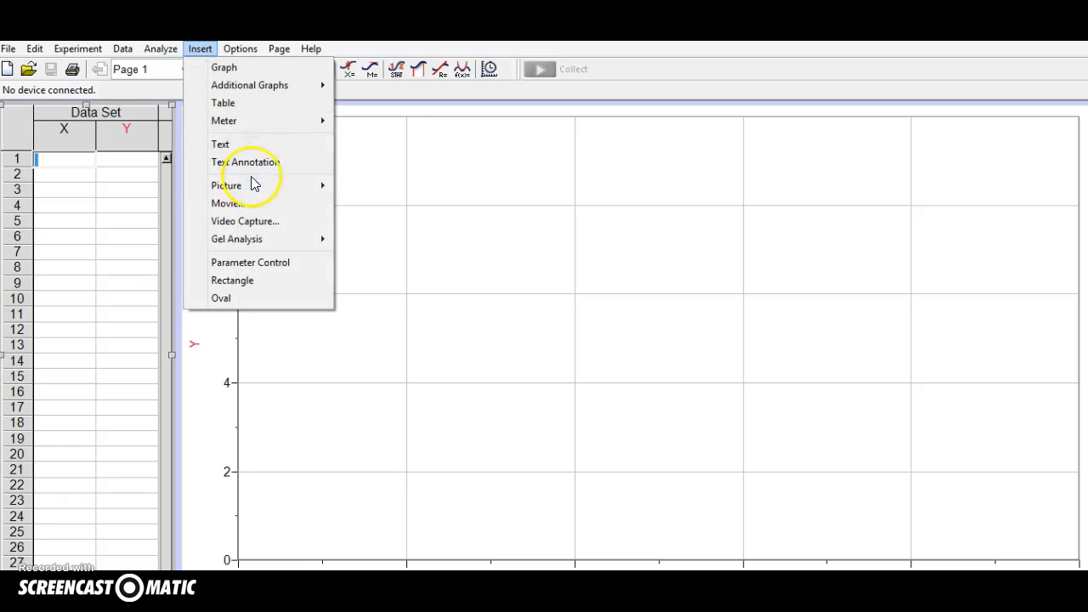
Insert the movie balldropbounce4x from the Downloads folder and move it over the graph, clear of the data table.
left_click(248, 204)
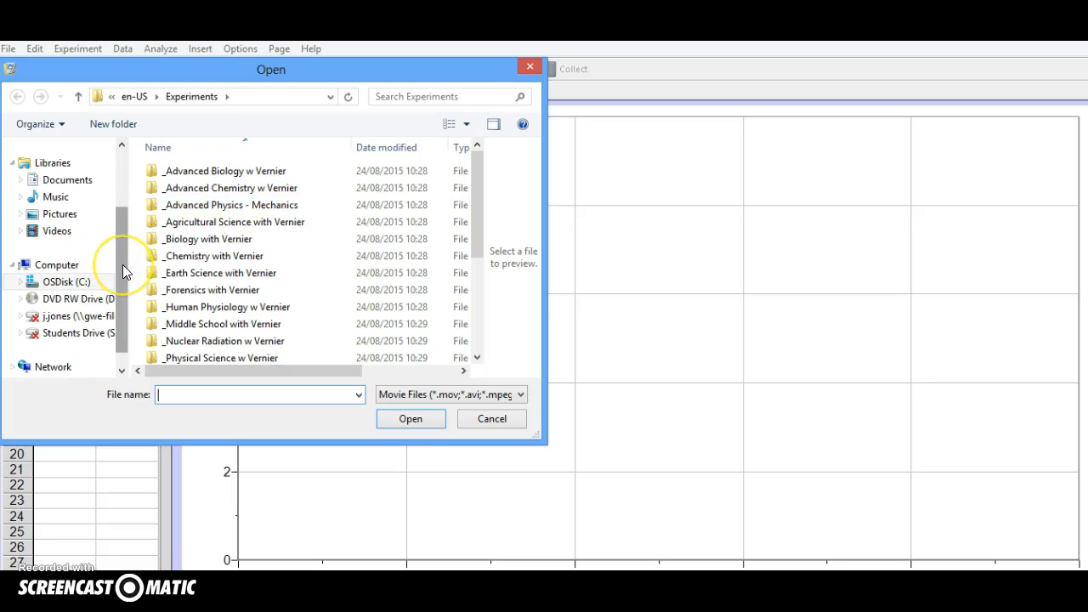
left_click_drag(122, 265, 128, 211)
left_click(82, 185)
left_click(277, 183)
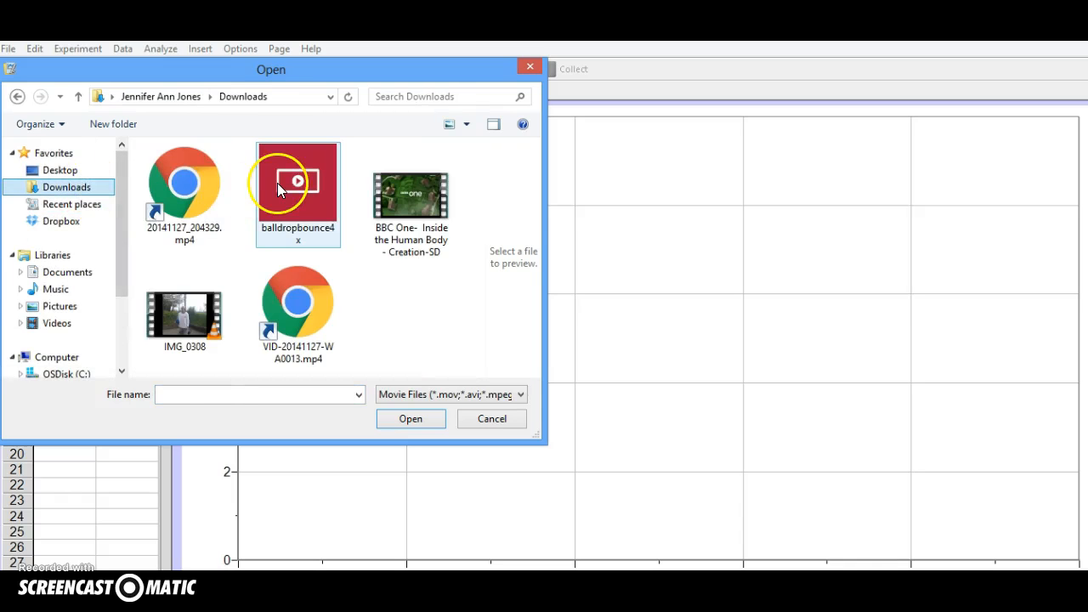
left_click(430, 425)
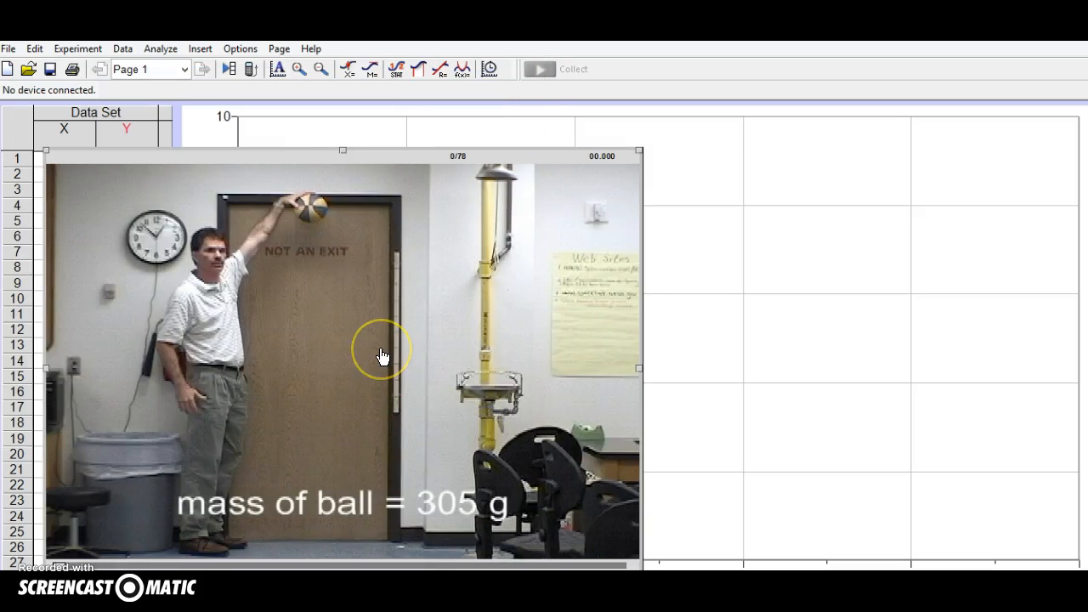
left_click_drag(382, 357, 579, 330)
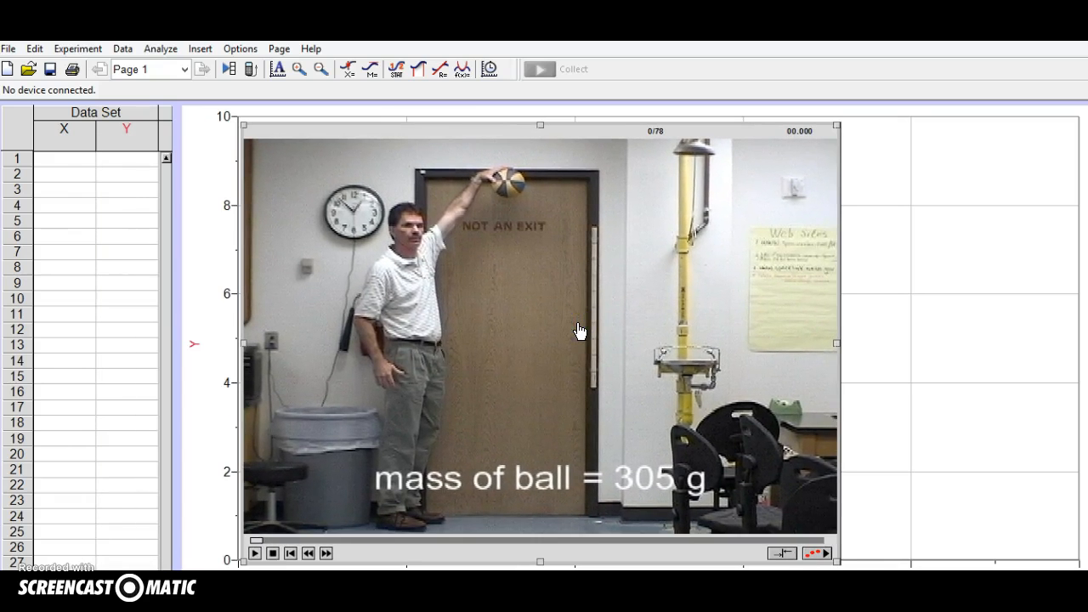
Enable video analysis for the movie and set the coordinate origin at the bottom of the held ball.
left_click(821, 556)
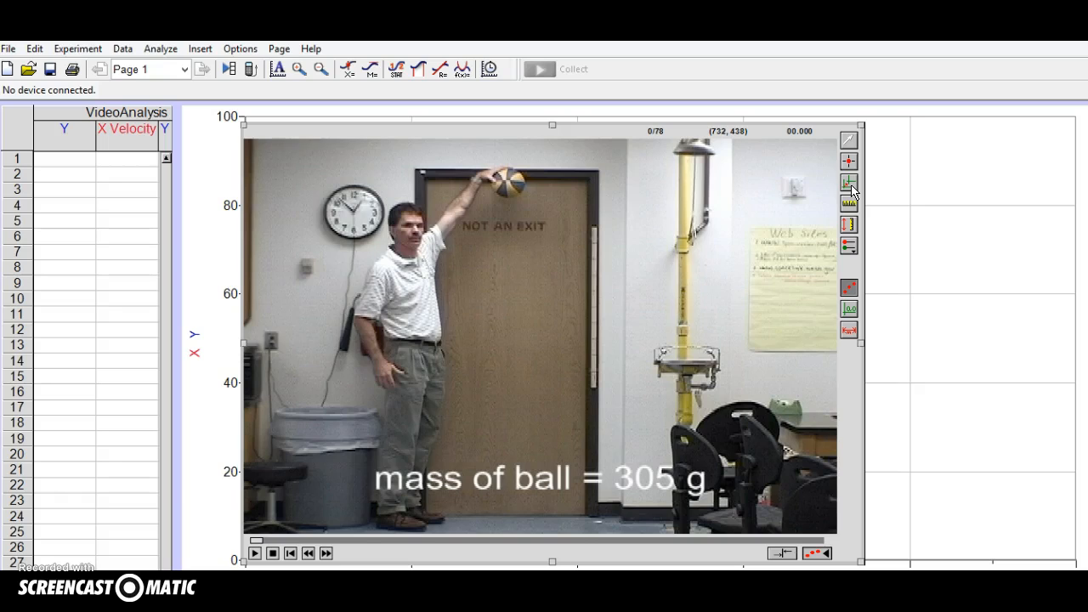
left_click(852, 185)
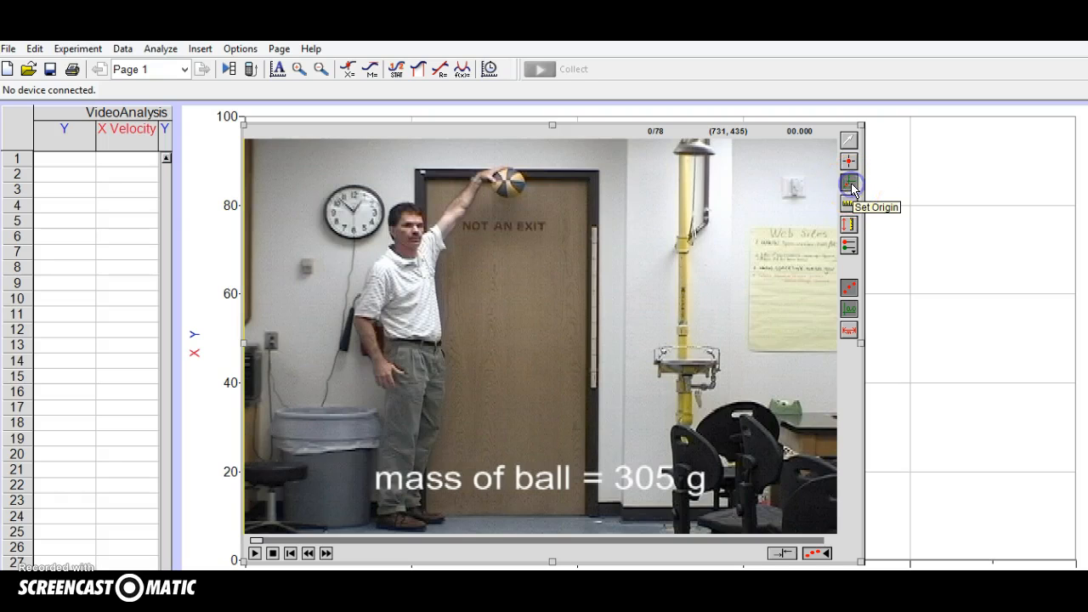
left_click(544, 194)
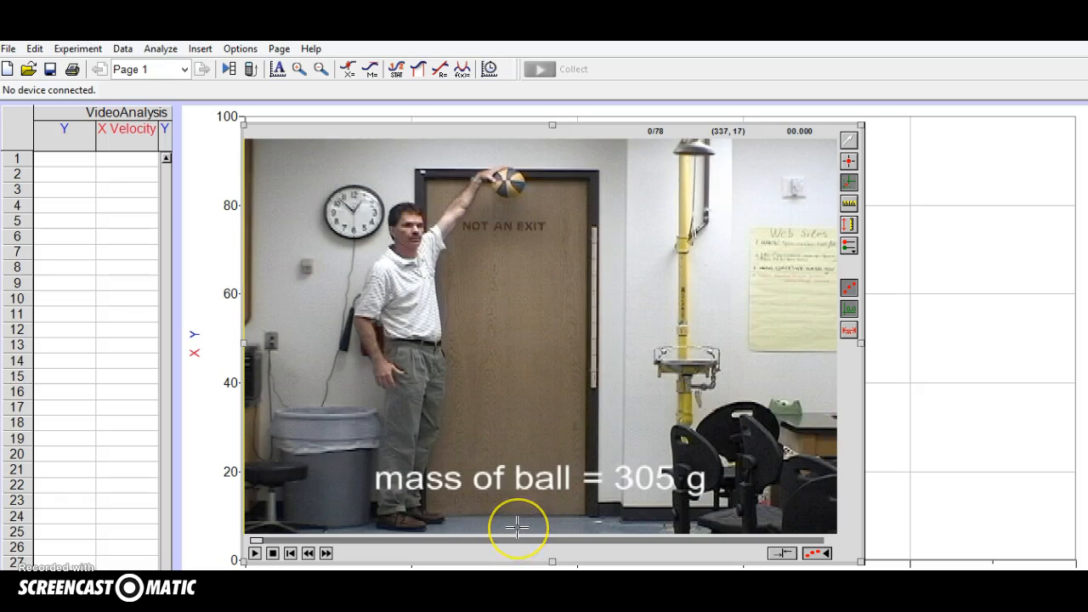
left_click(506, 195)
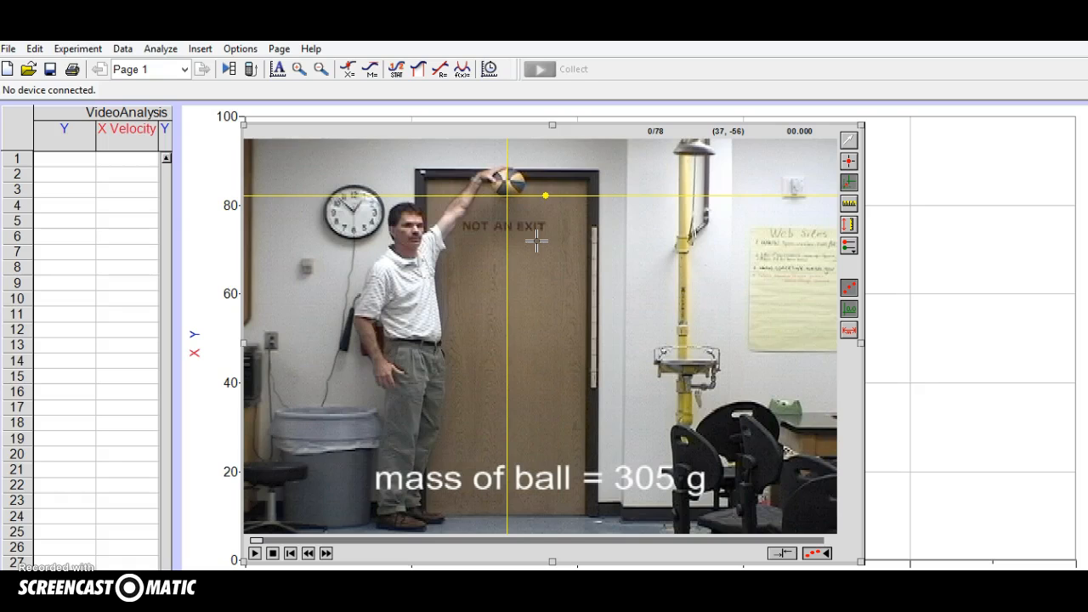
Set the movie scale along the full length of the metre stick beside the door, with a distance of 1 m.
left_click(849, 225)
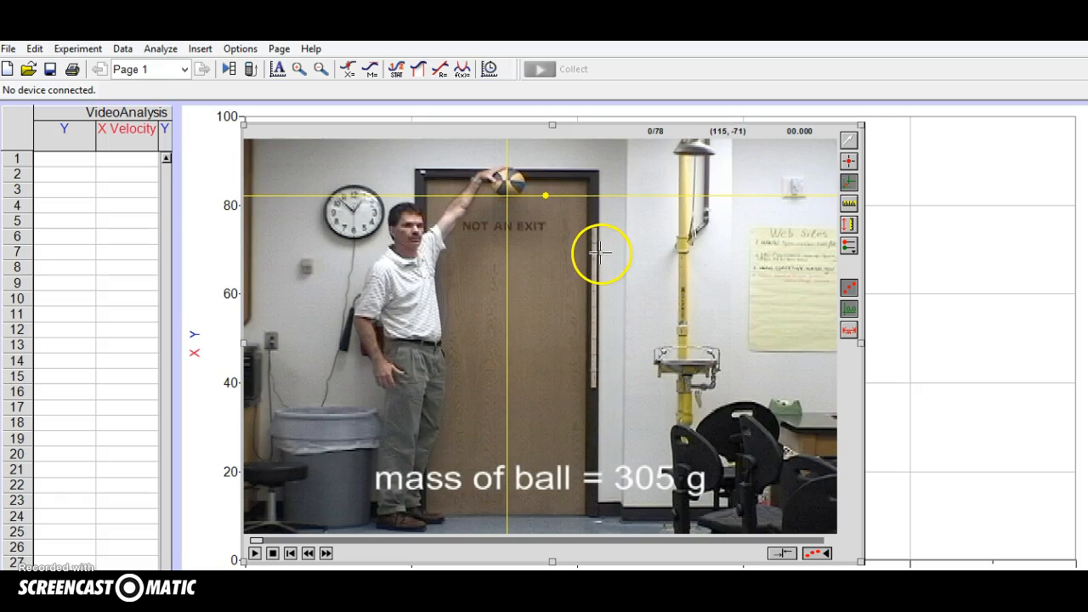
left_click(847, 206)
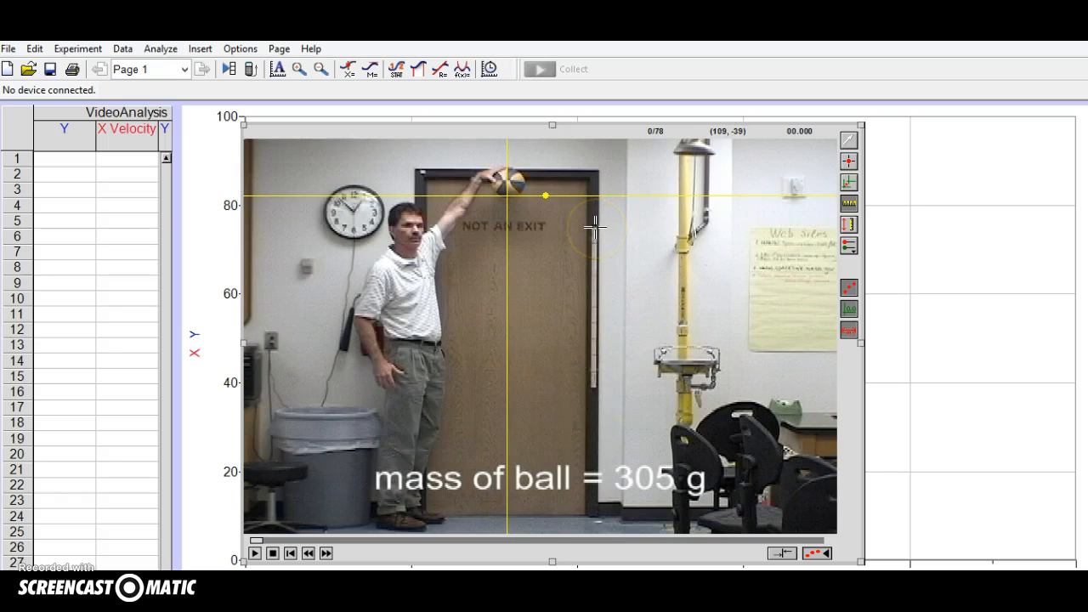
left_click_drag(595, 227, 595, 388)
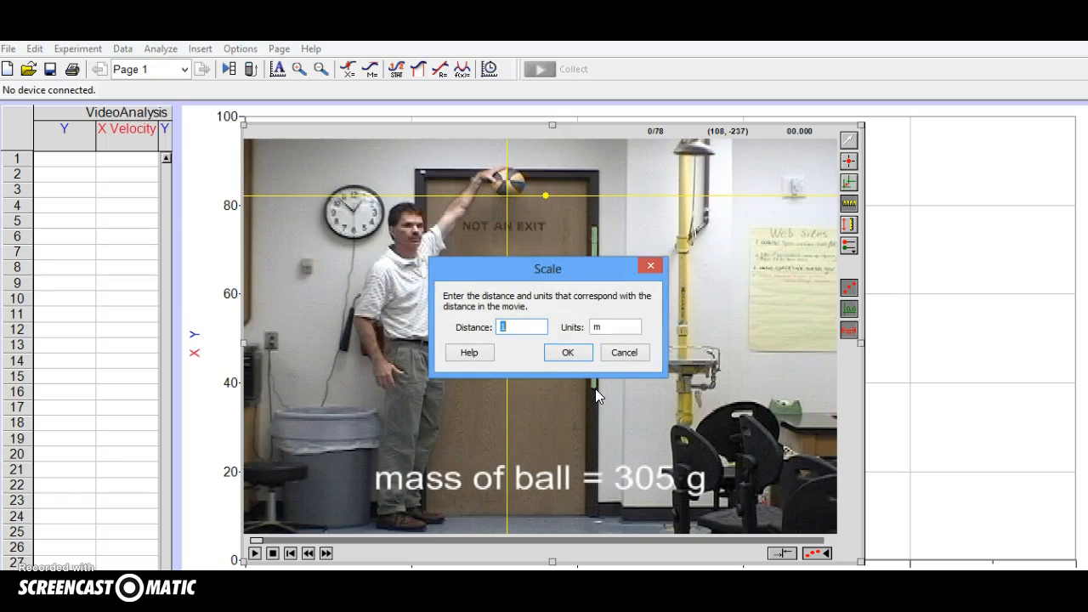
left_click(557, 352)
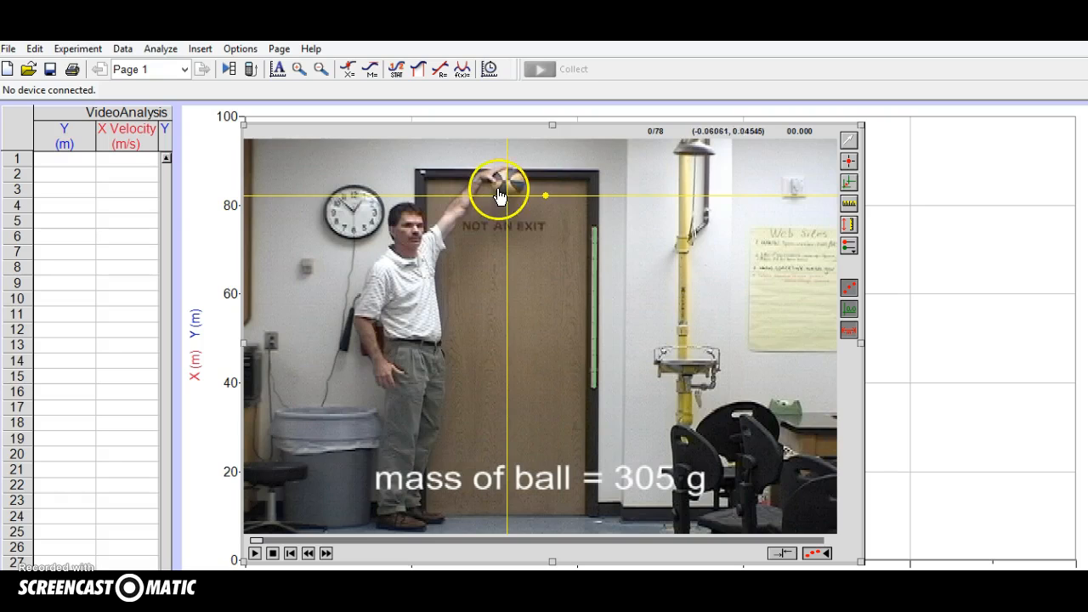
Add tracking points at the bottom of the ball frame by frame, from its release down to the floor and into the first rebound.
left_click(849, 162)
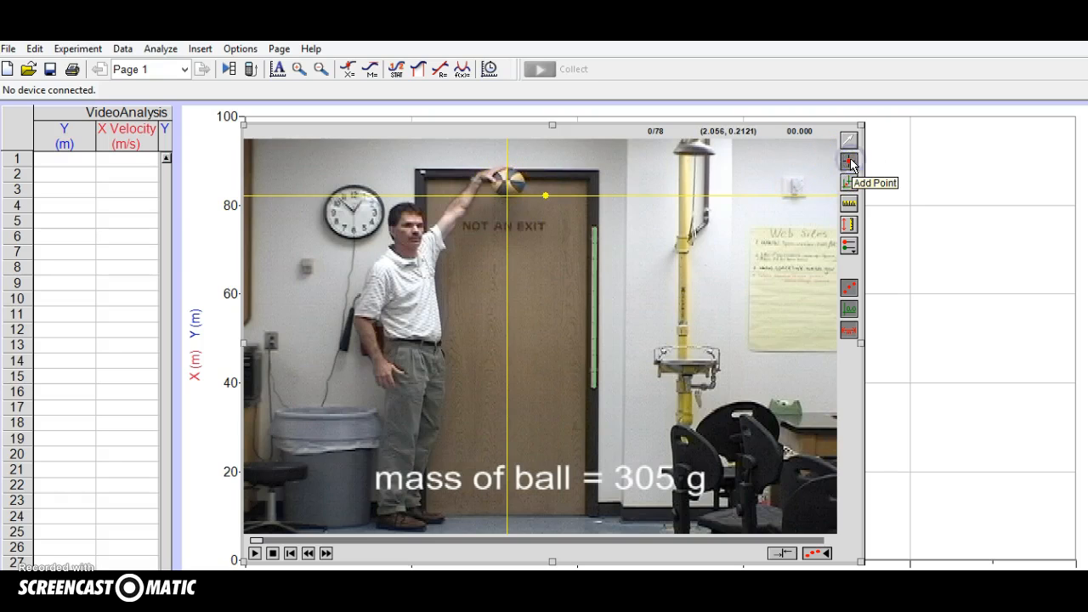
left_click(507, 197)
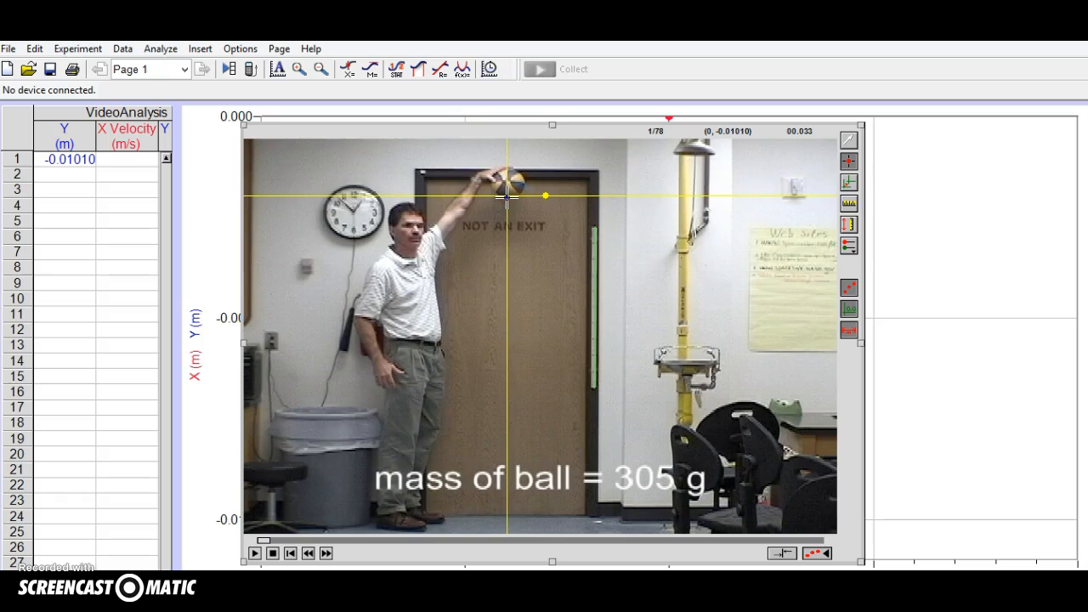
left_click(506, 198)
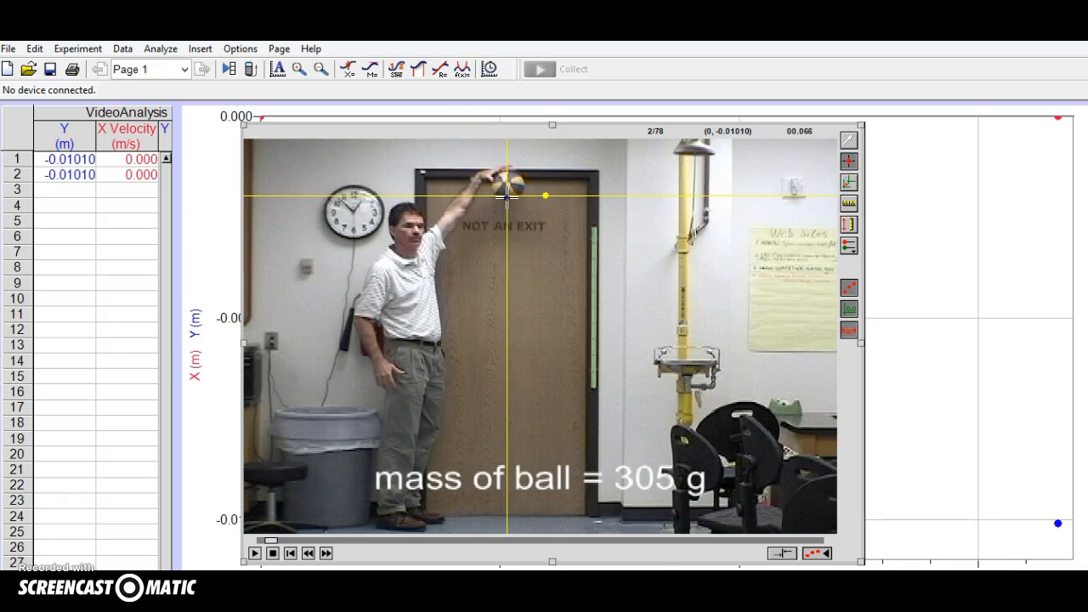
left_click(507, 198)
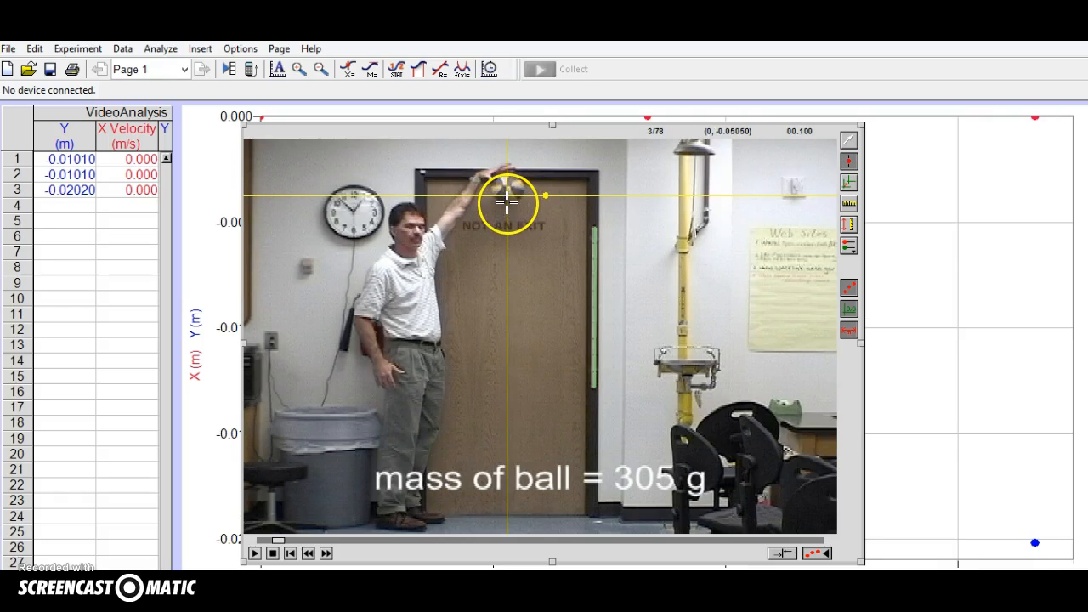
left_click(507, 198)
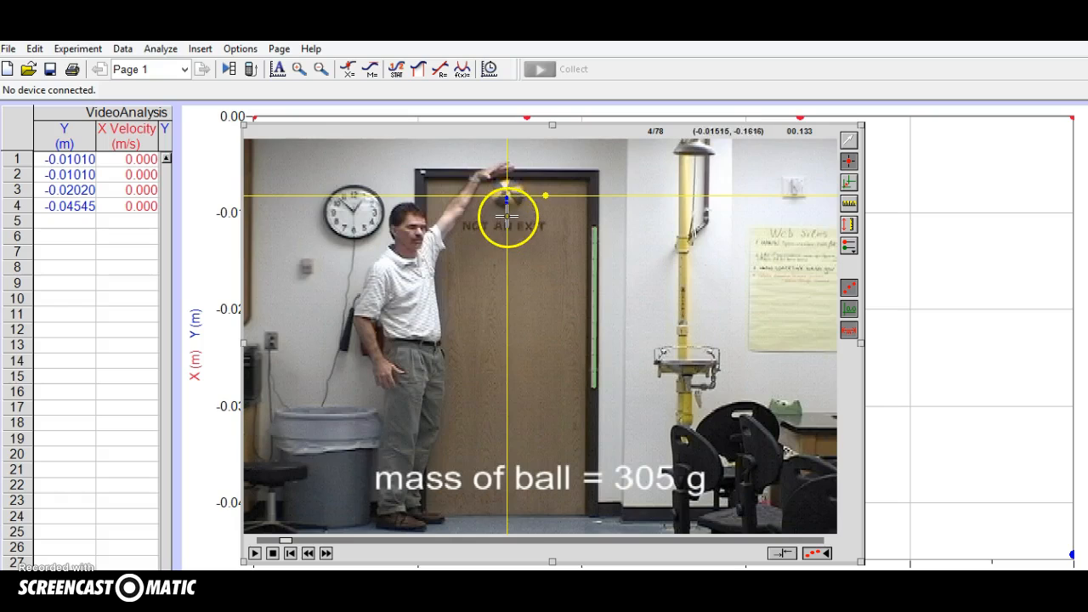
left_click(506, 205)
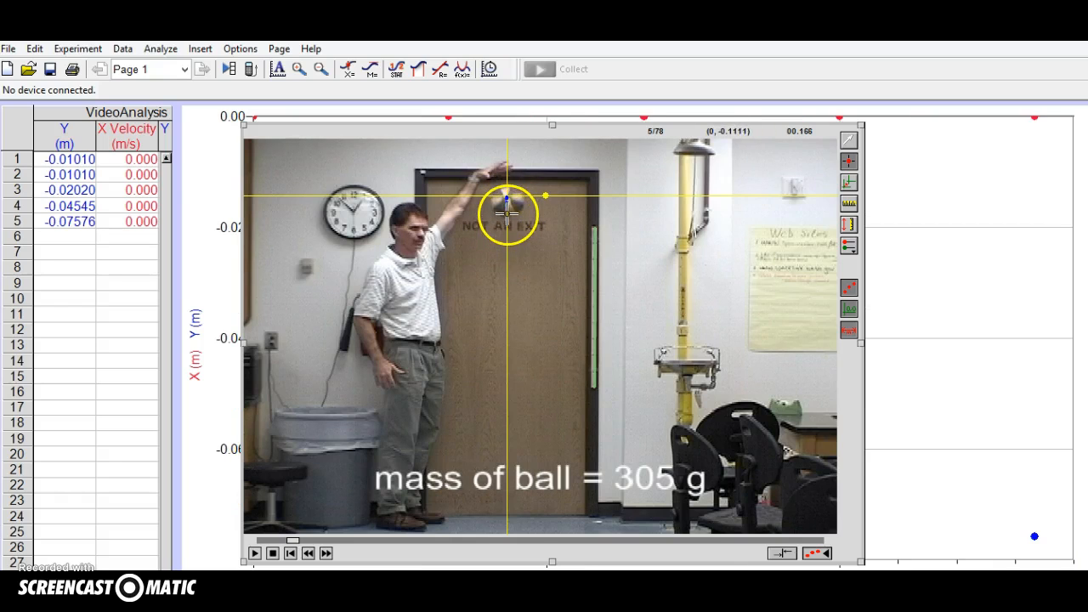
left_click(507, 217)
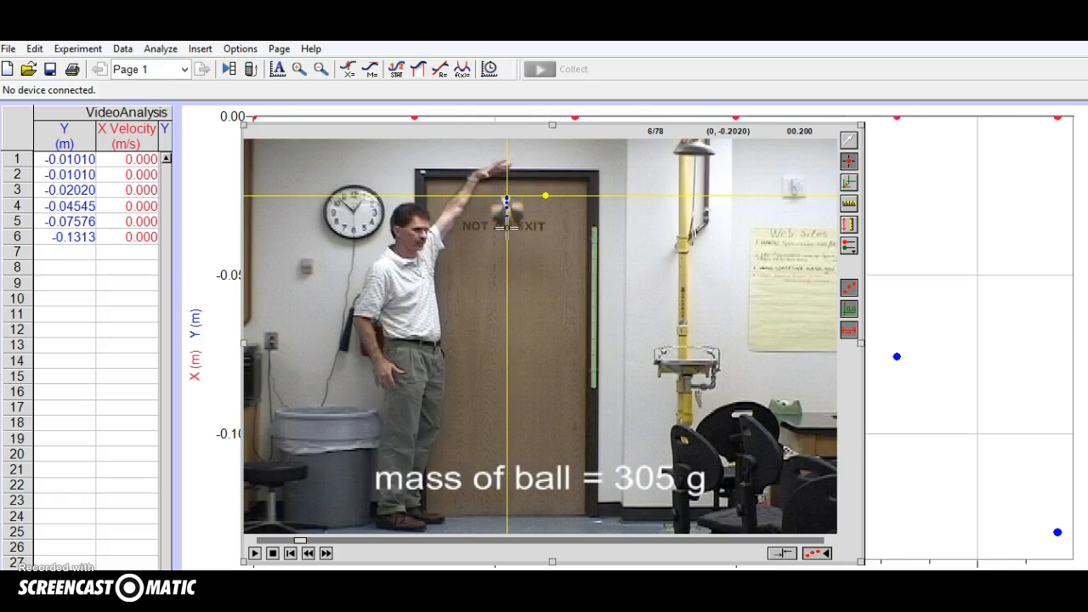
left_click(507, 227)
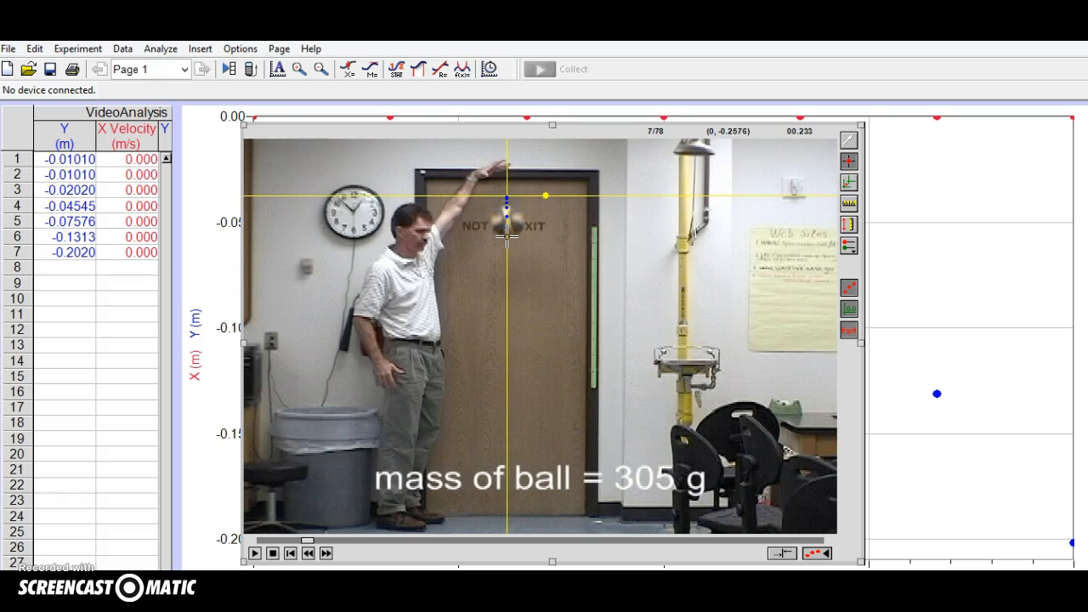
left_click(507, 236)
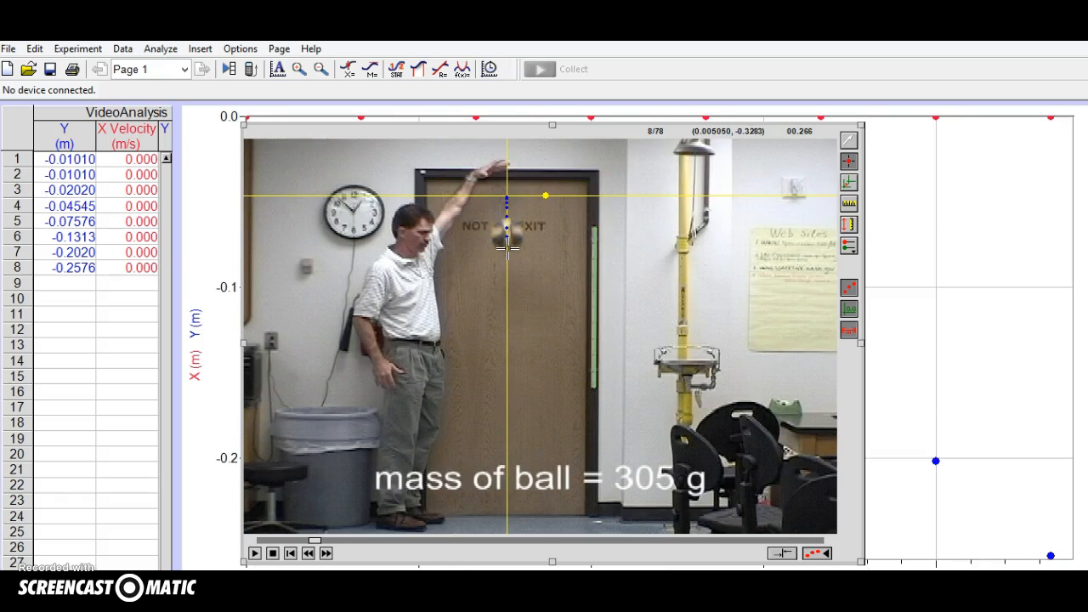
left_click(506, 247)
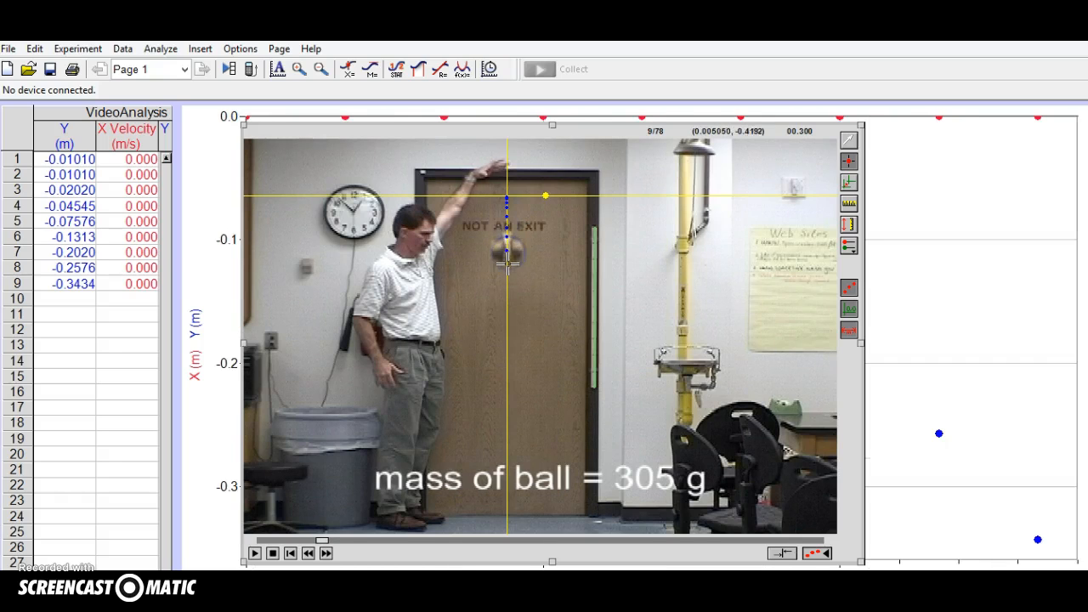
left_click(507, 267)
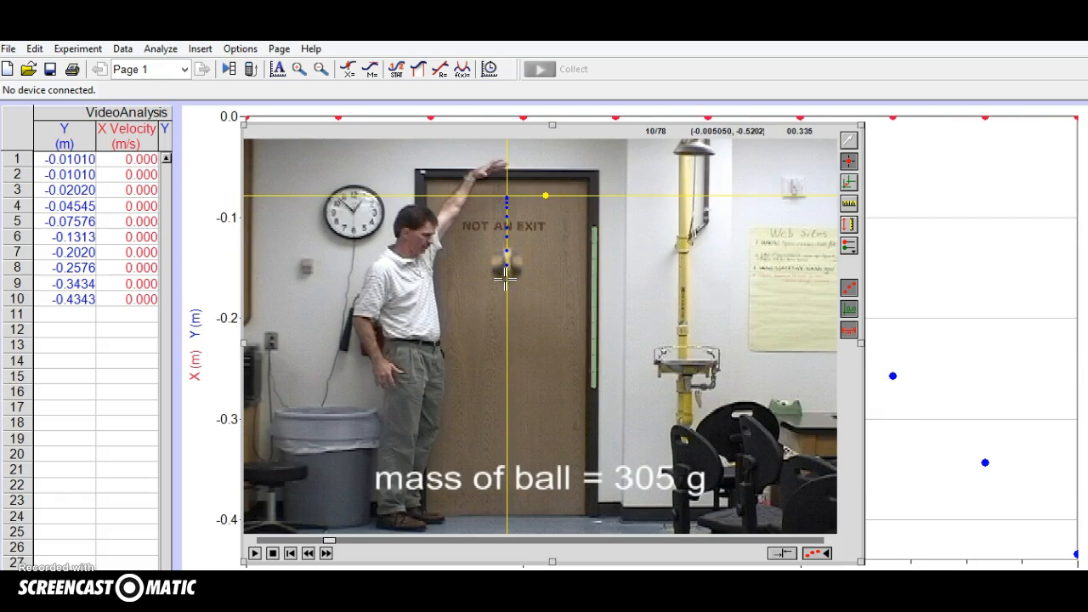
left_click(506, 277)
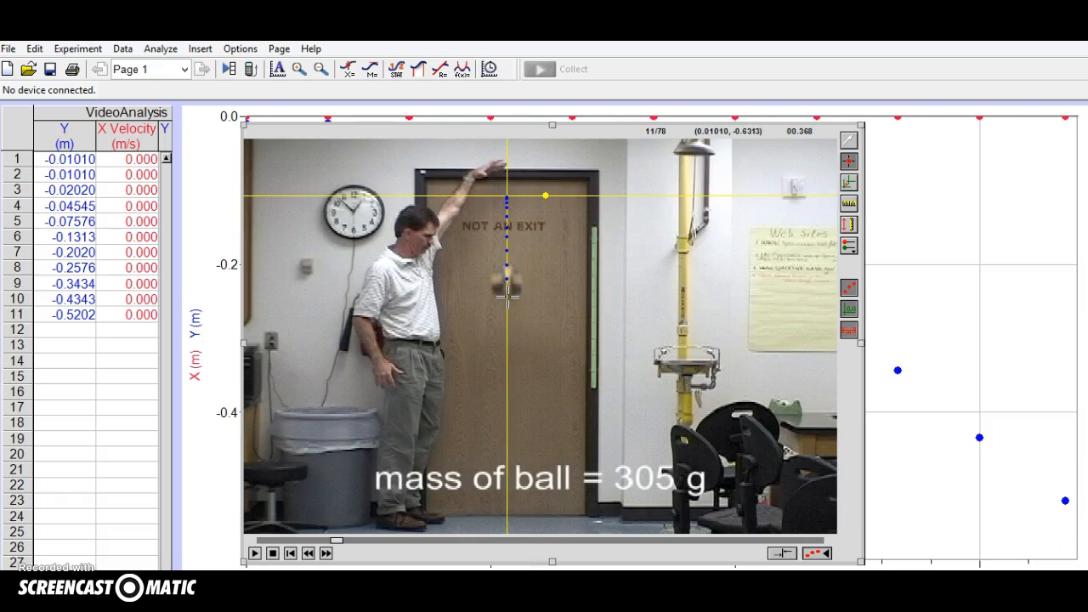
left_click(507, 296)
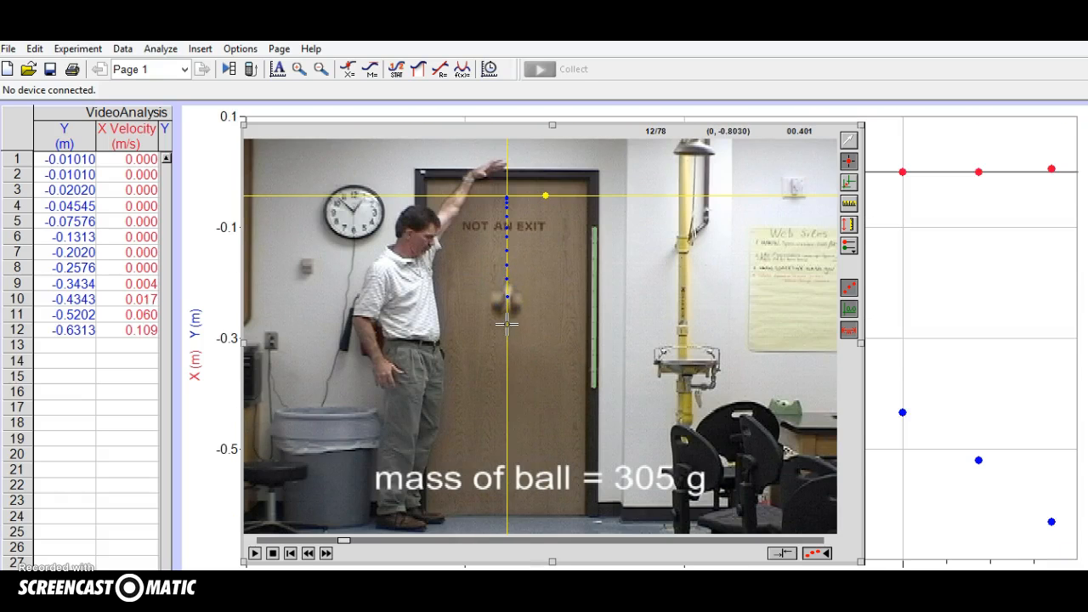
left_click(507, 317)
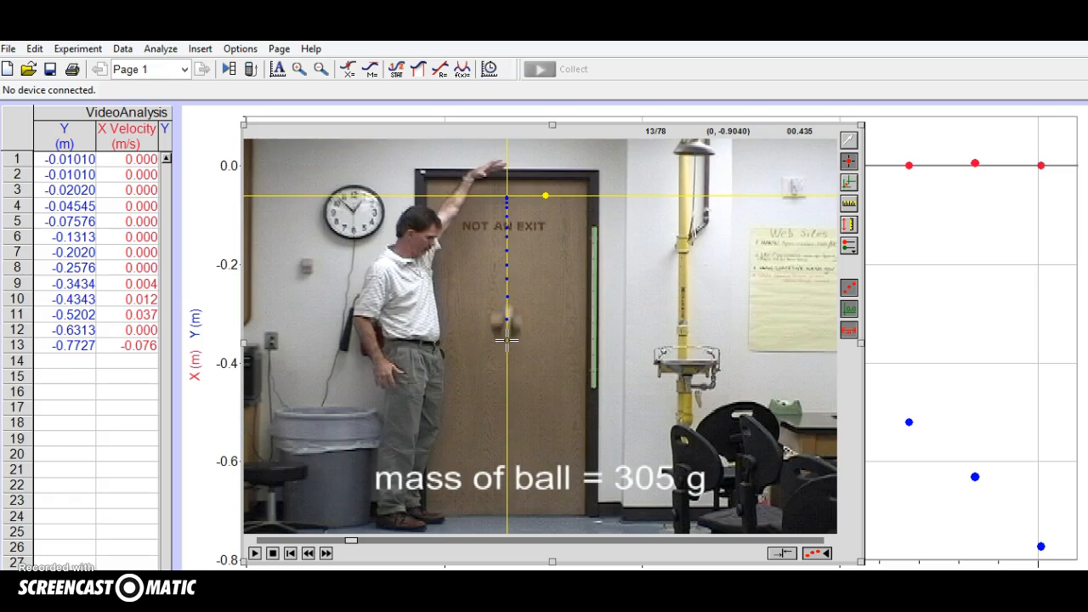
left_click(505, 339)
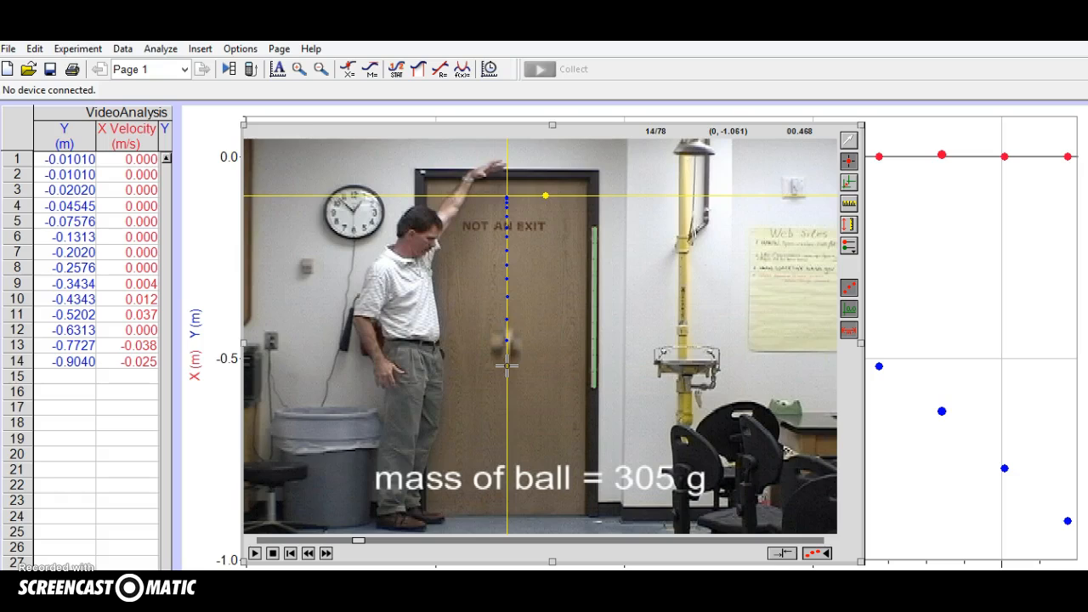
left_click(506, 367)
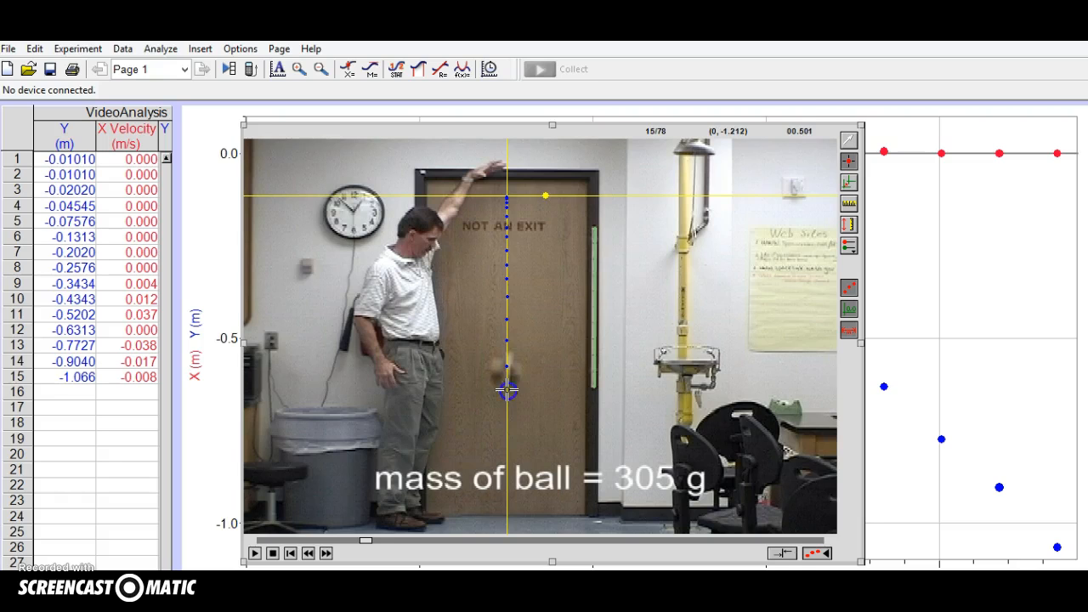
left_click(507, 390)
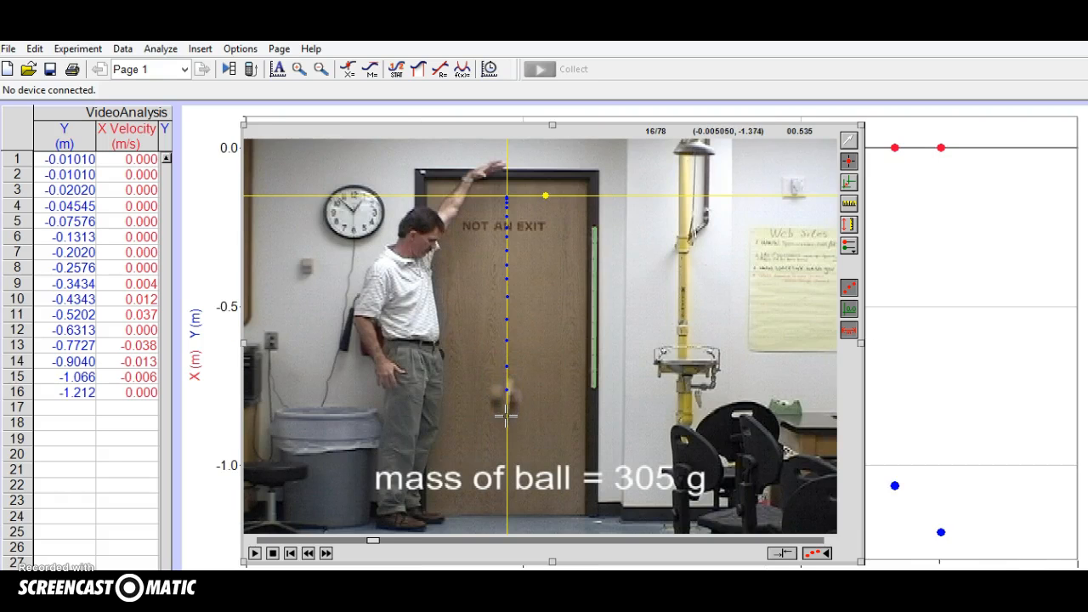
left_click(507, 414)
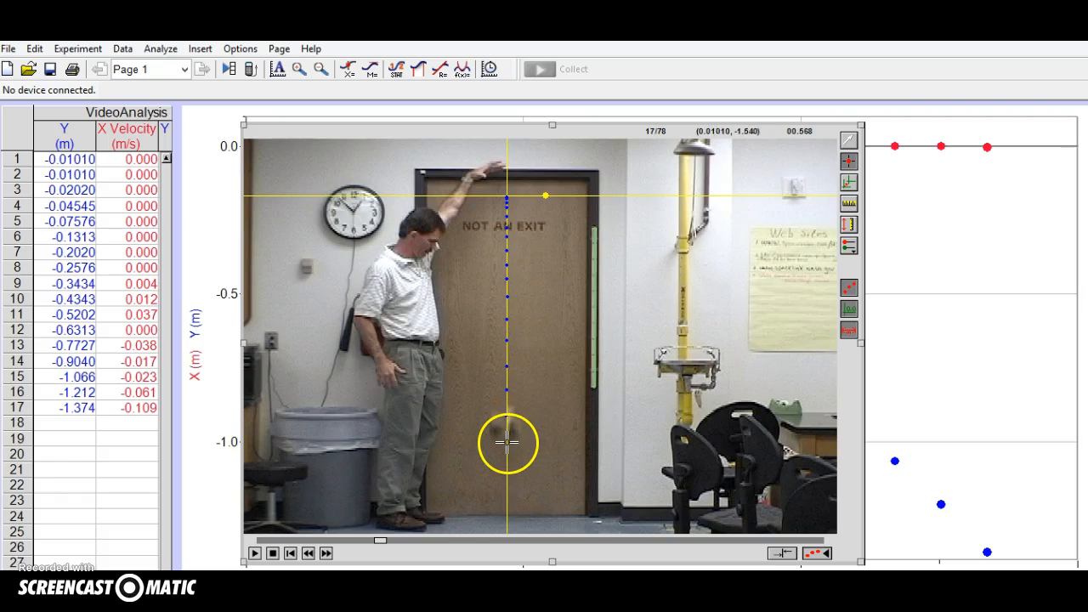
left_click(508, 444)
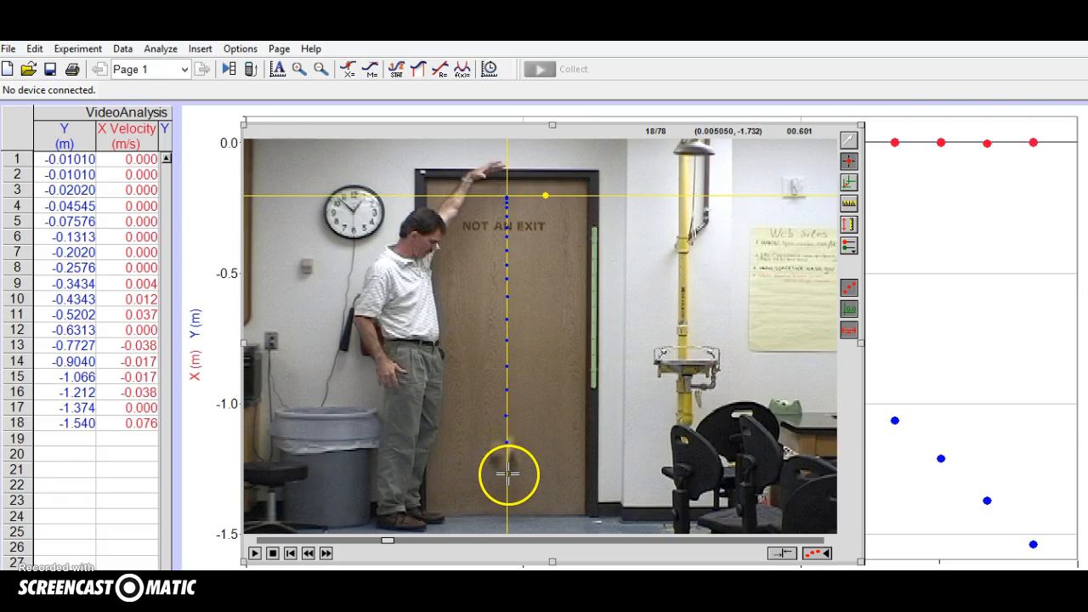
left_click(508, 473)
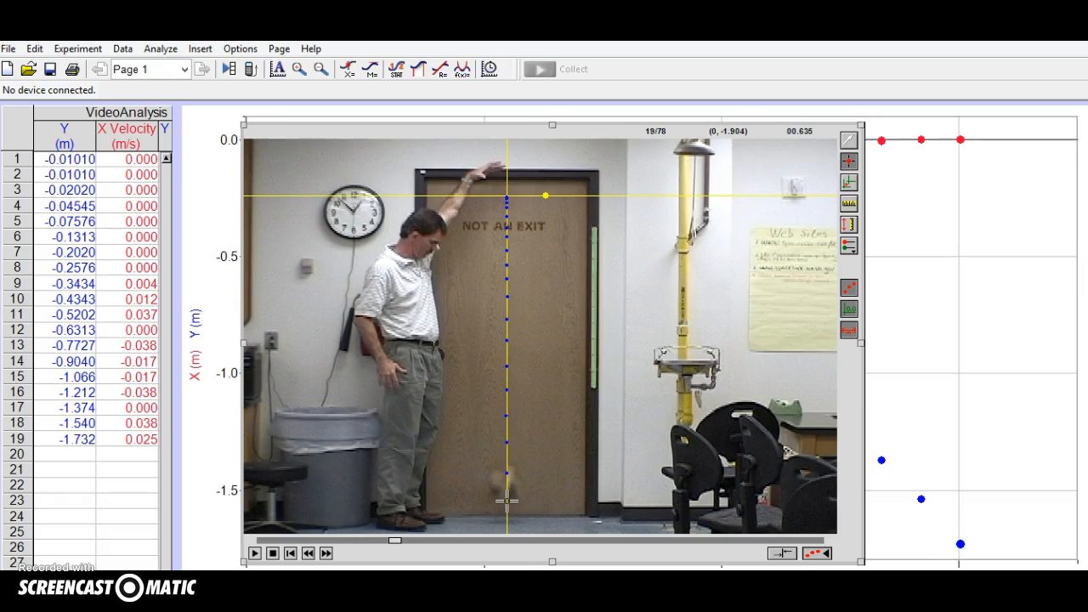
left_click(506, 502)
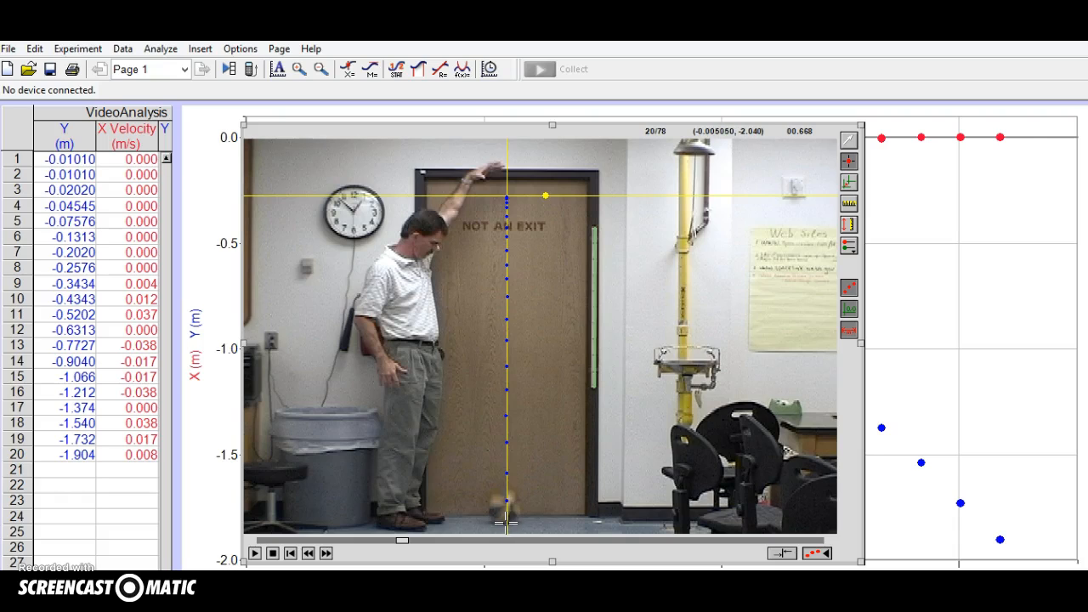
left_click(506, 522)
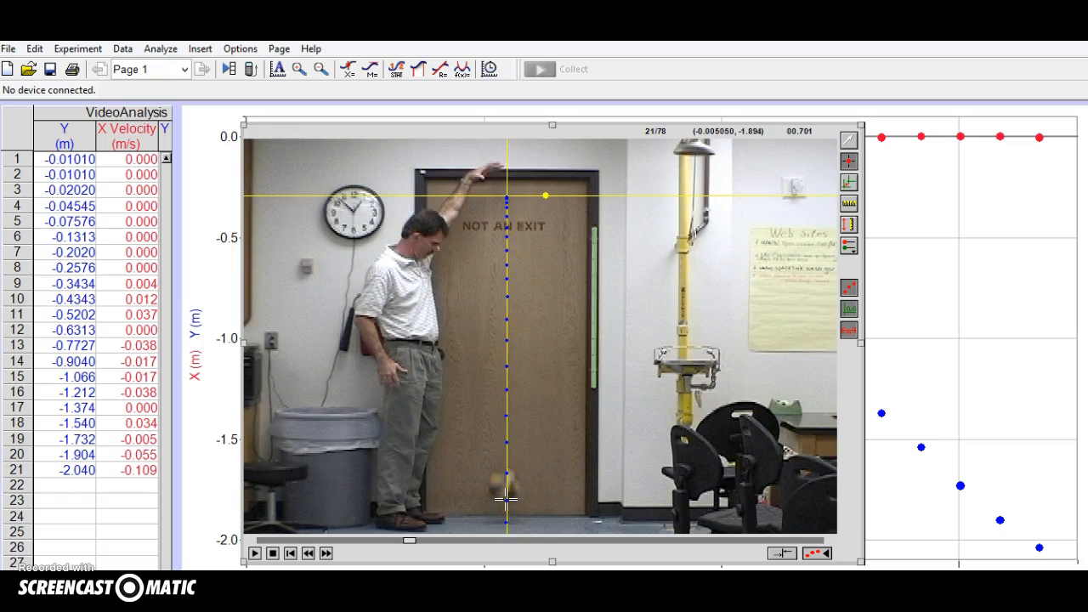
left_click(506, 503)
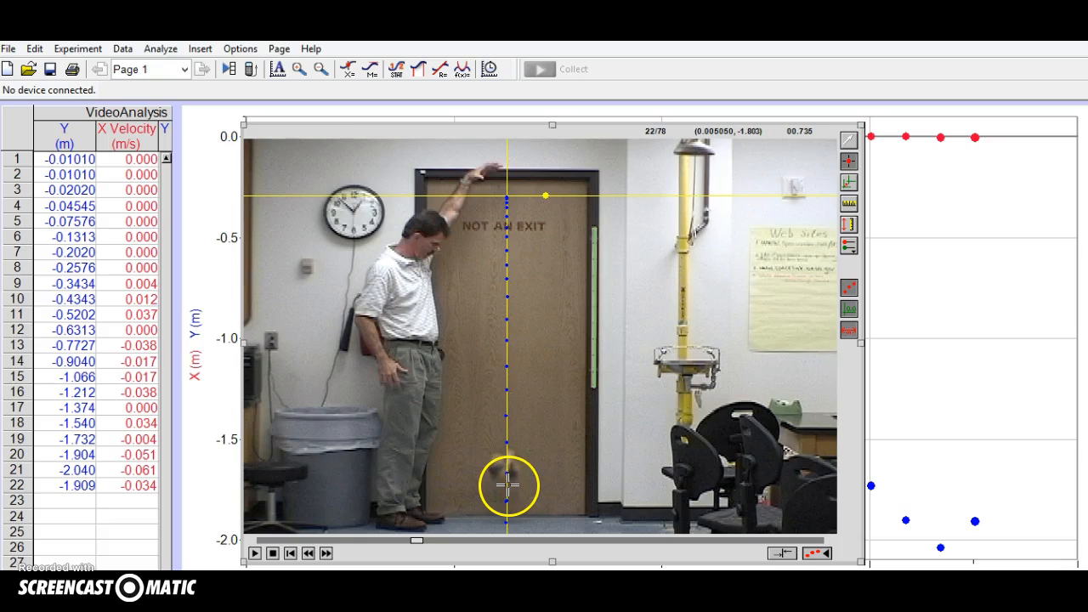
Add tracking points at the bottom of the ball in frames 22 to 33, up to the top of the rebound.
left_click(507, 484)
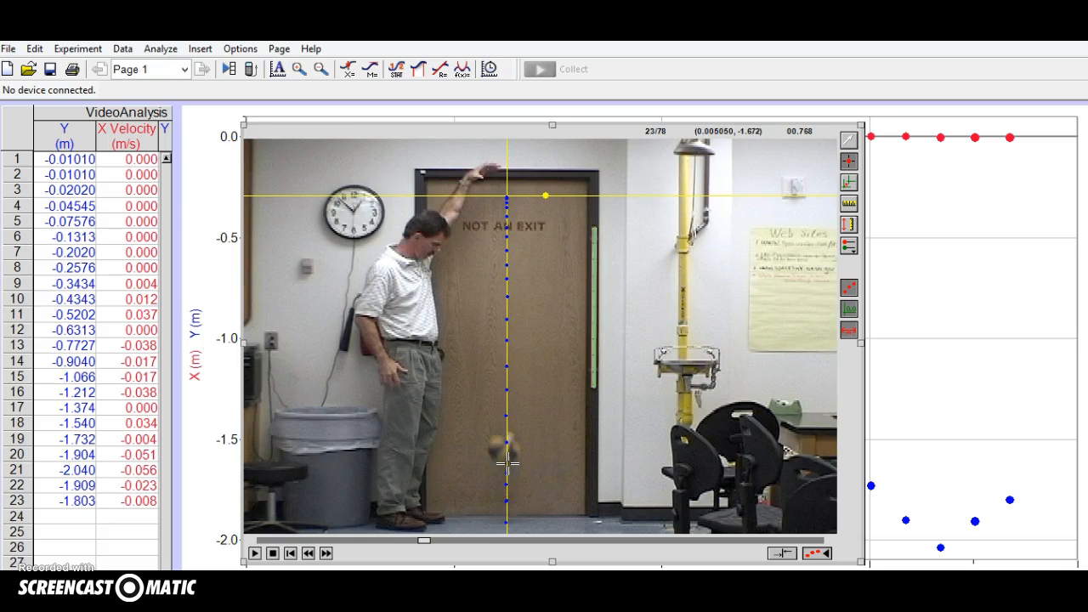
left_click(506, 464)
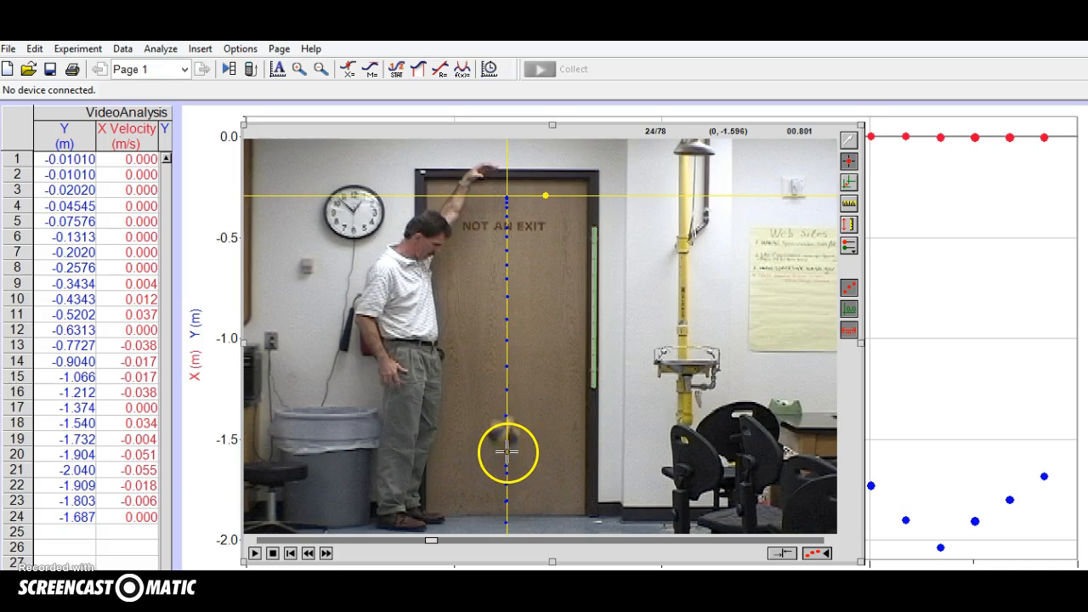
left_click(507, 452)
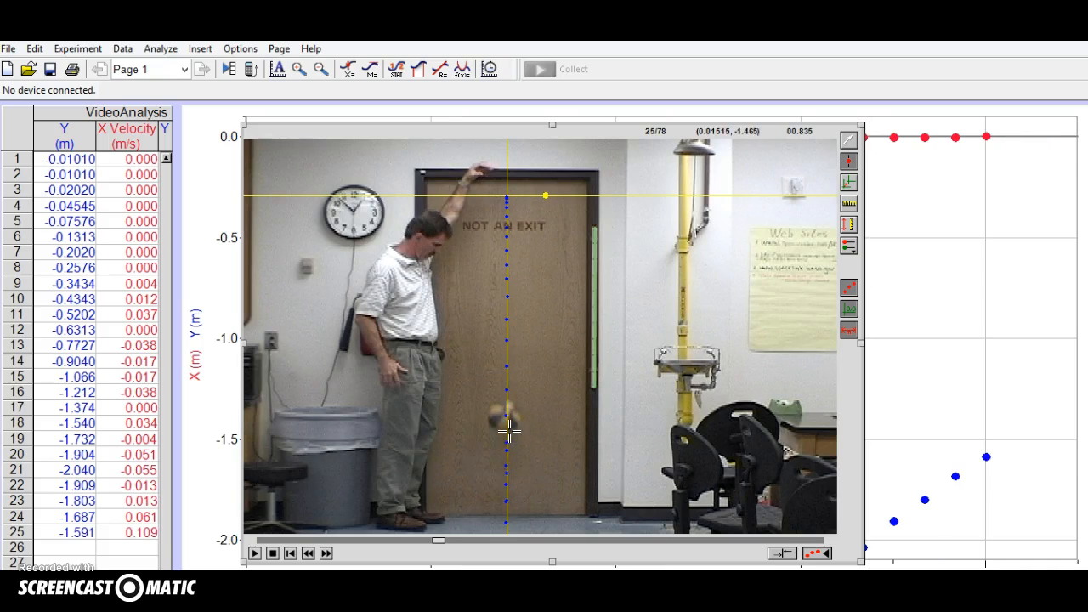
left_click(506, 438)
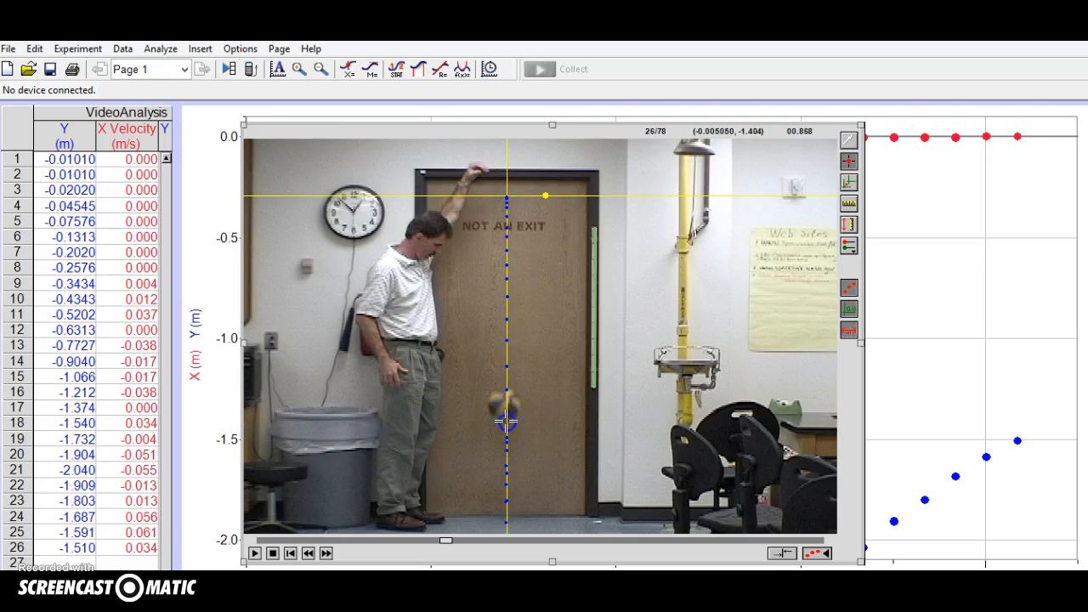
left_click(506, 419)
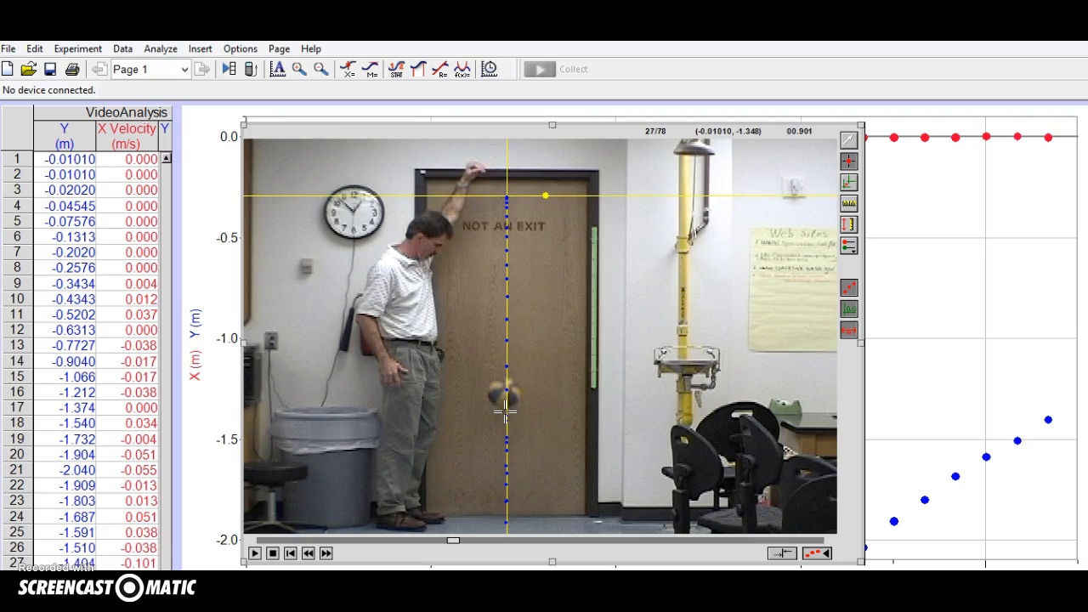
left_click(506, 411)
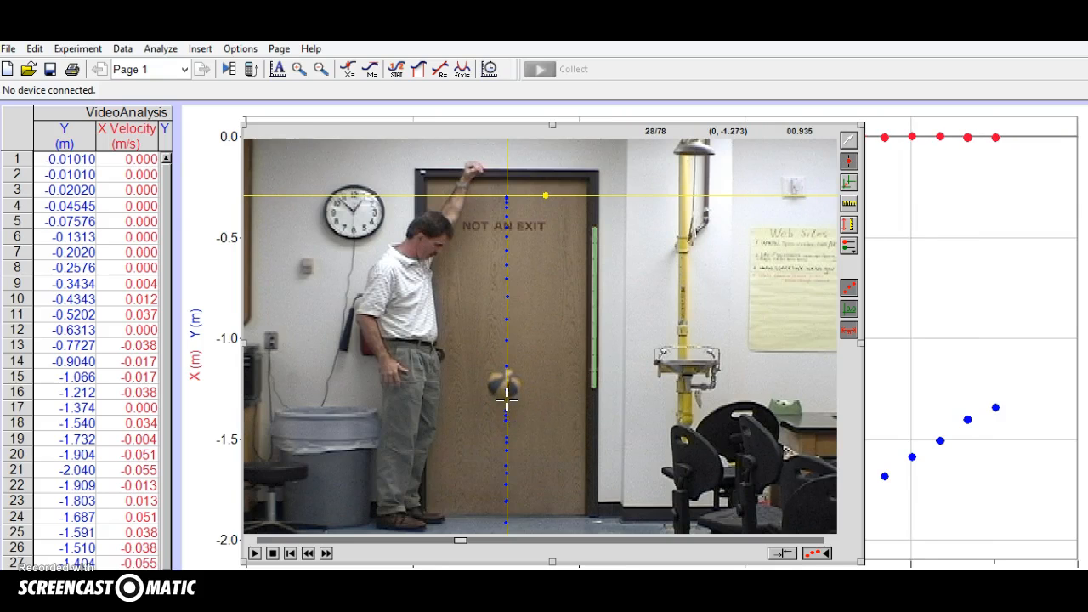
left_click(508, 393)
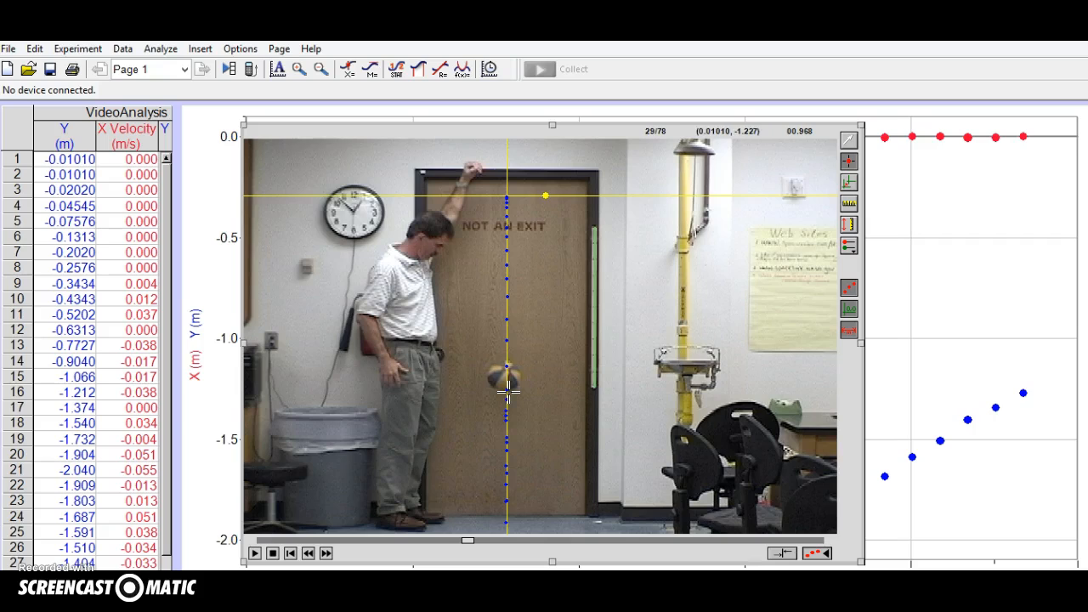
left_click(507, 391)
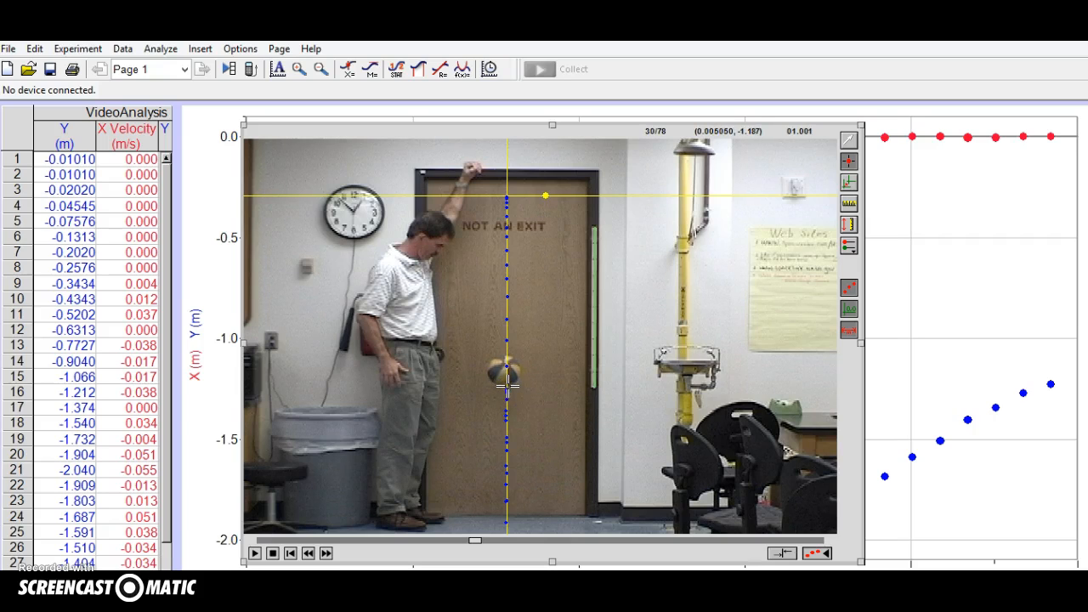
left_click(505, 386)
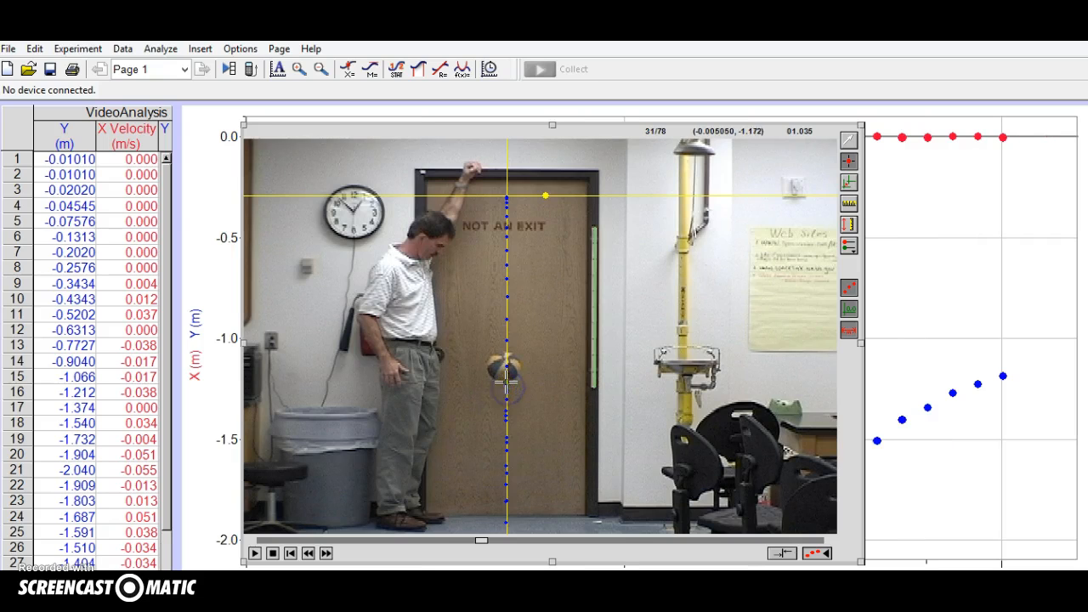
left_click(506, 380)
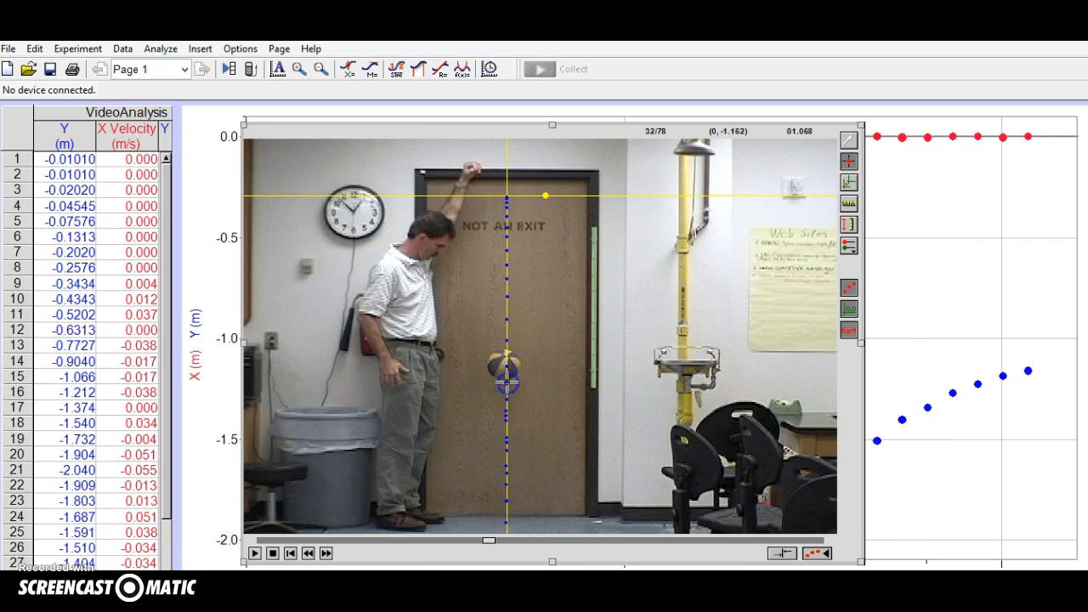
left_click(506, 378)
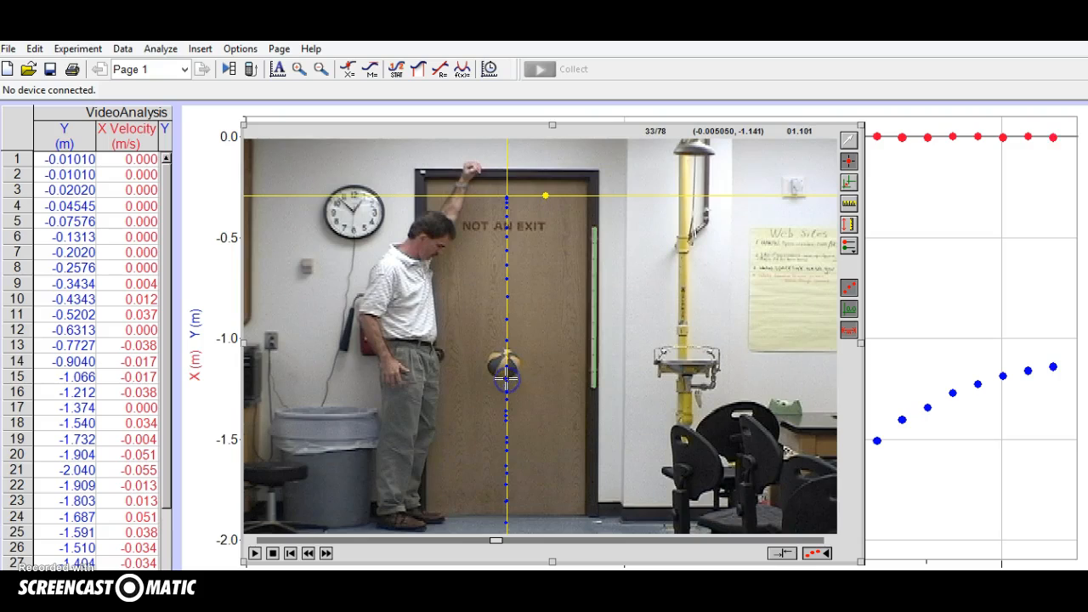
left_click(505, 379)
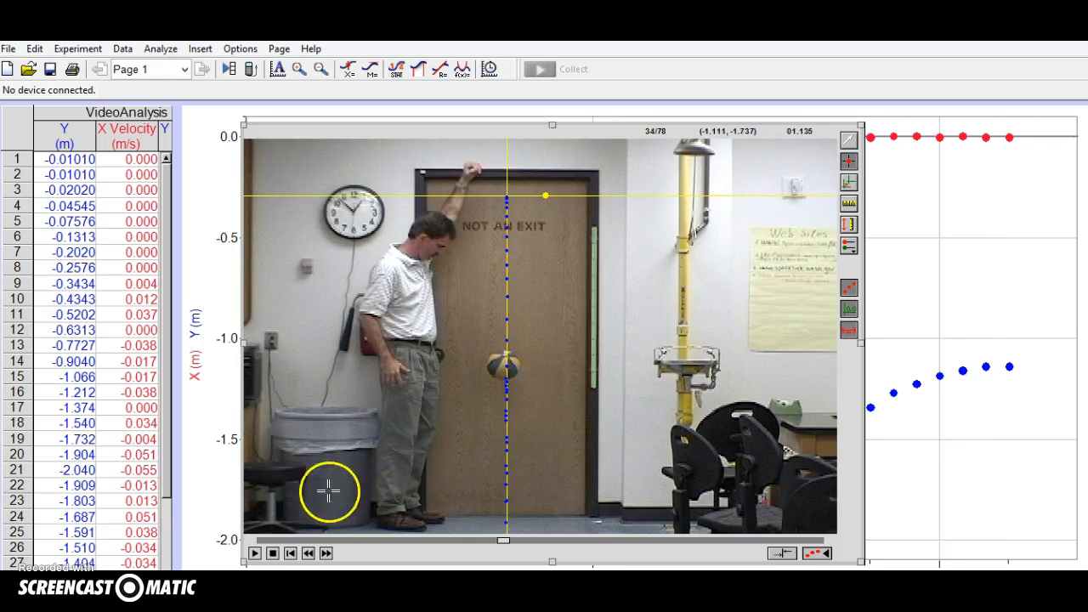
left_click(273, 556)
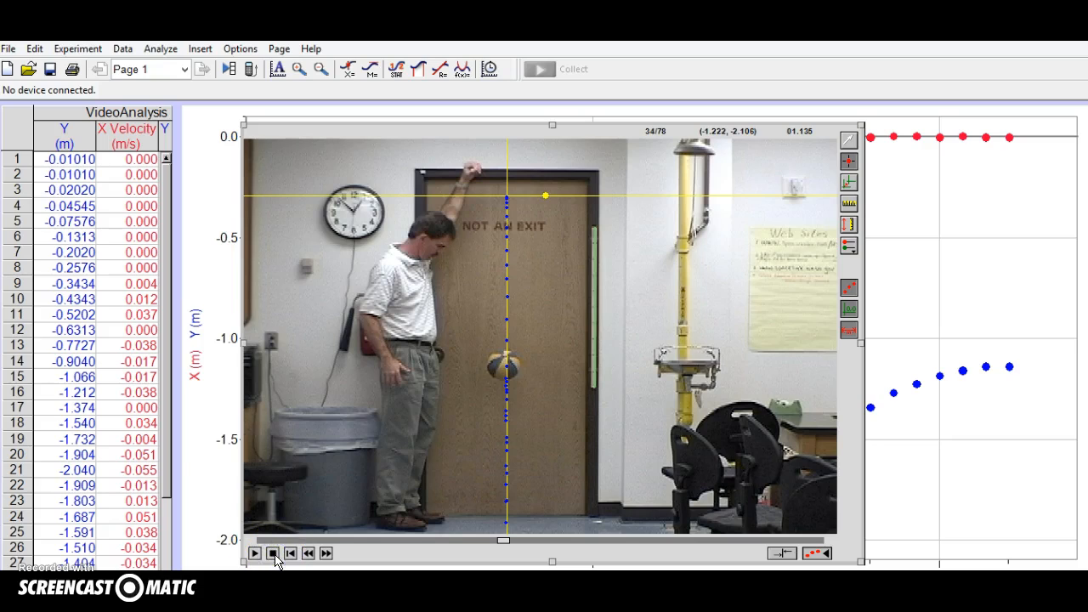
Bring the graph in front of the movie and narrow it, widening the data table to reveal the full Y Velocity column.
left_click(116, 439)
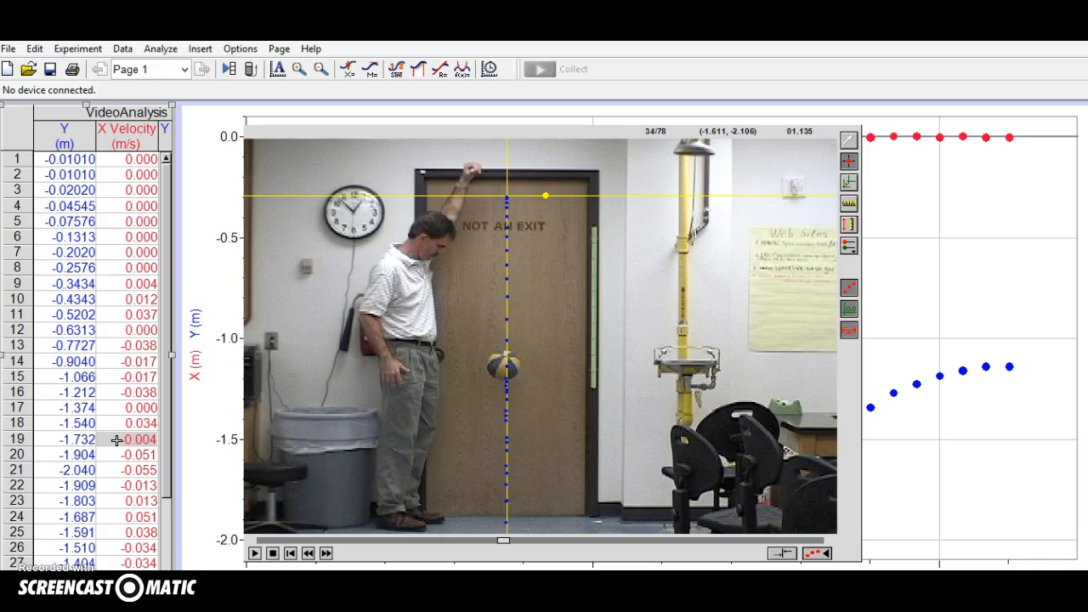
left_click(213, 450)
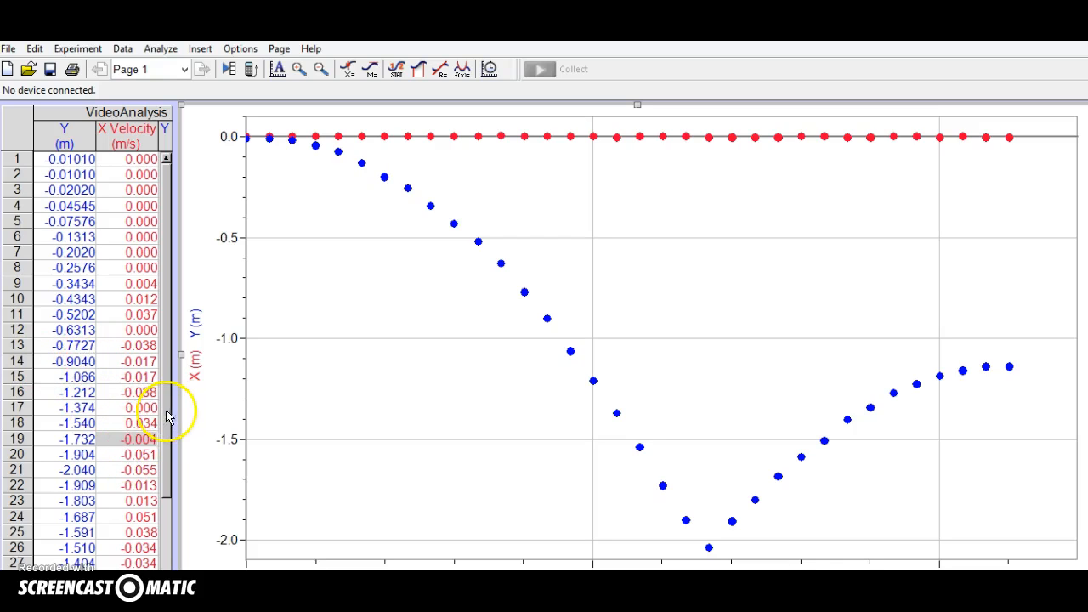
left_click_drag(181, 354, 242, 355)
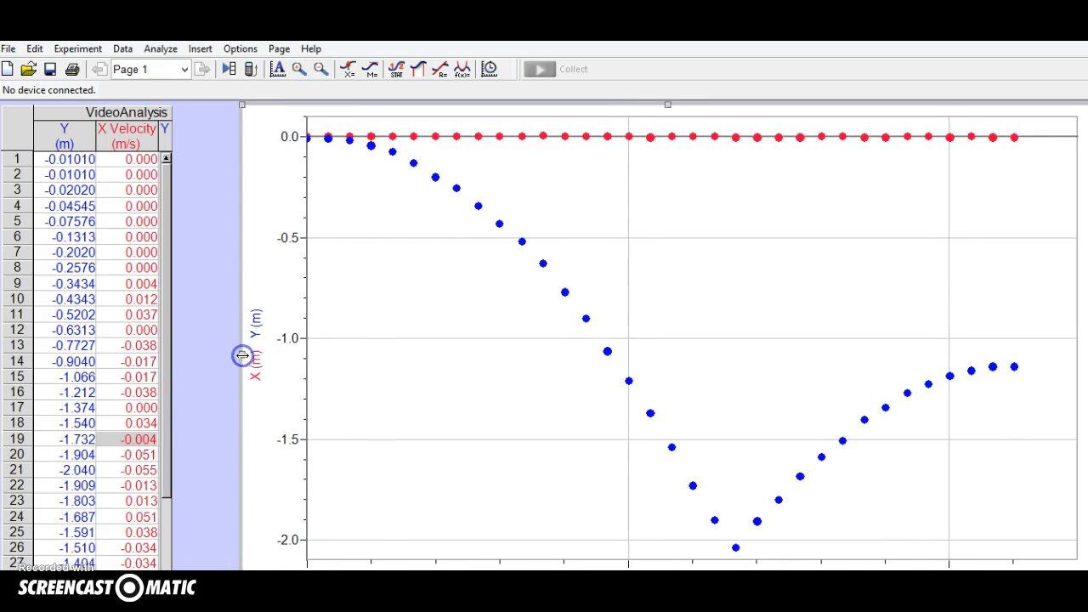
left_click(164, 395)
left_click_drag(173, 355, 261, 360)
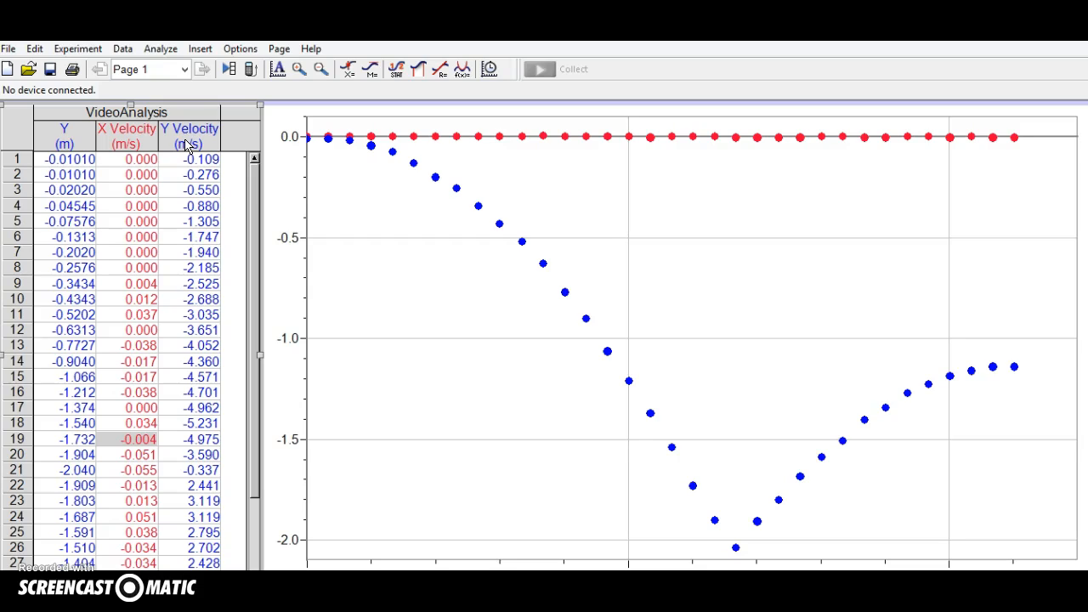
Start a new calculated column in the VideoAnalysis data set and name it KE.
left_click(123, 49)
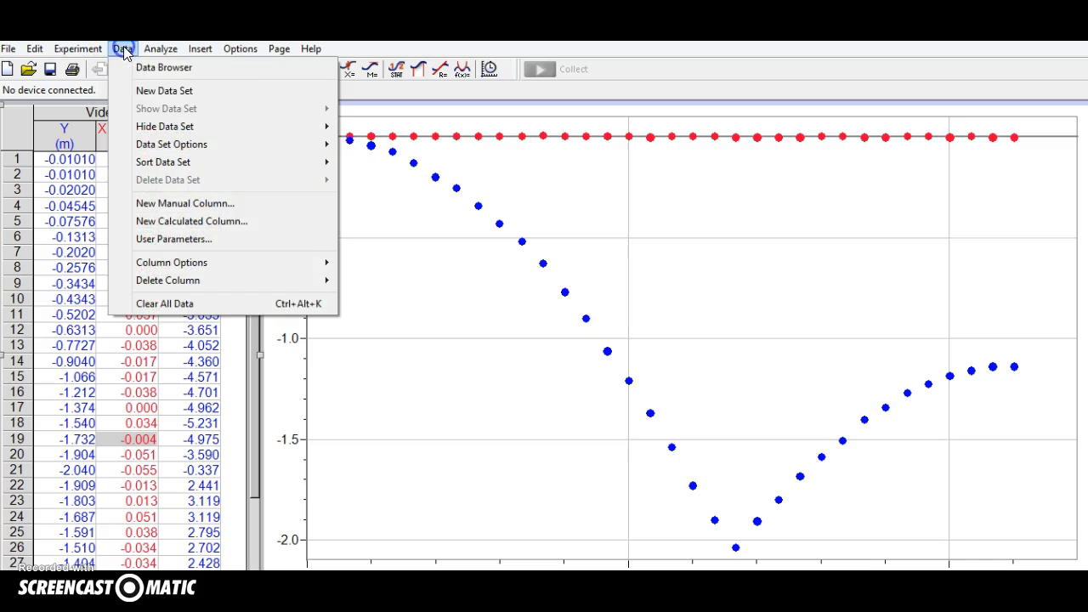
left_click(207, 222)
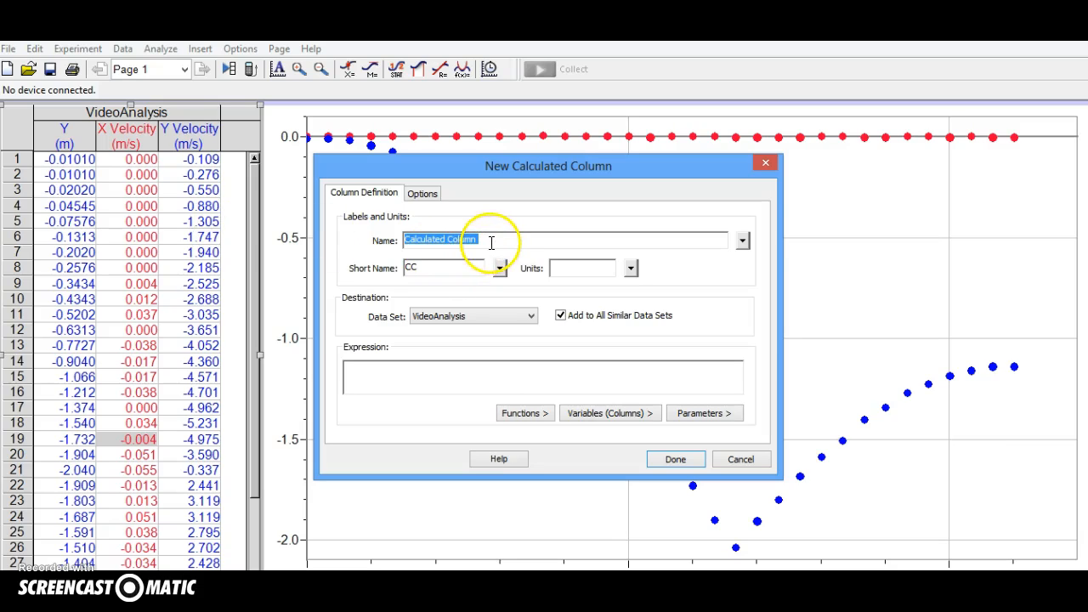
type("K")
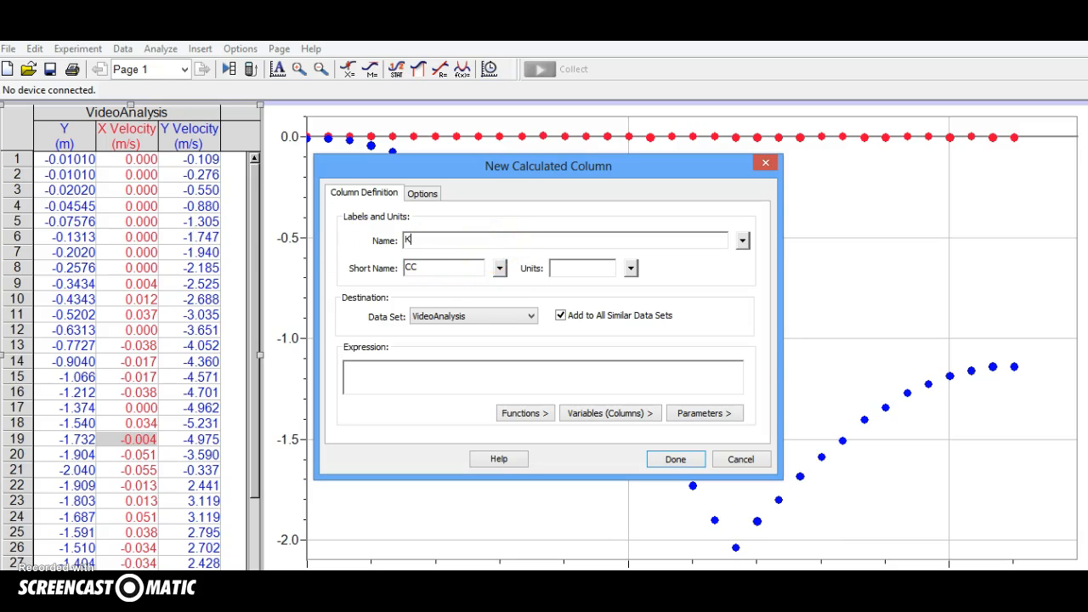
type("e")
key("BackSpace")
type("E")
Define the KE column with the expression "Y Velocity"*"Y Velocity"*0.5*0.35 and create it.
left_click(477, 367)
left_click(601, 416)
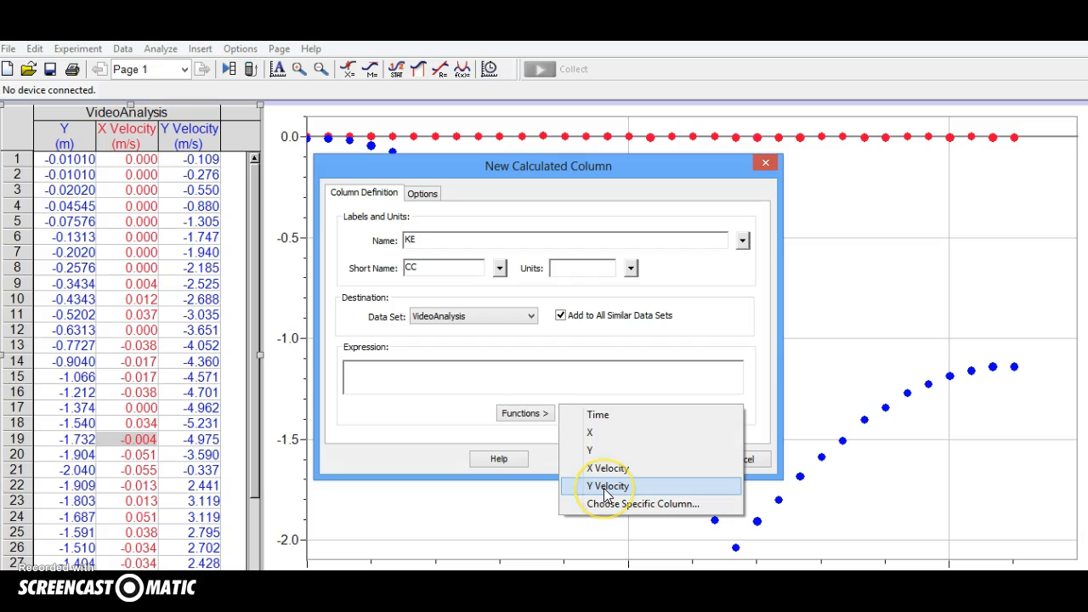
left_click(607, 488)
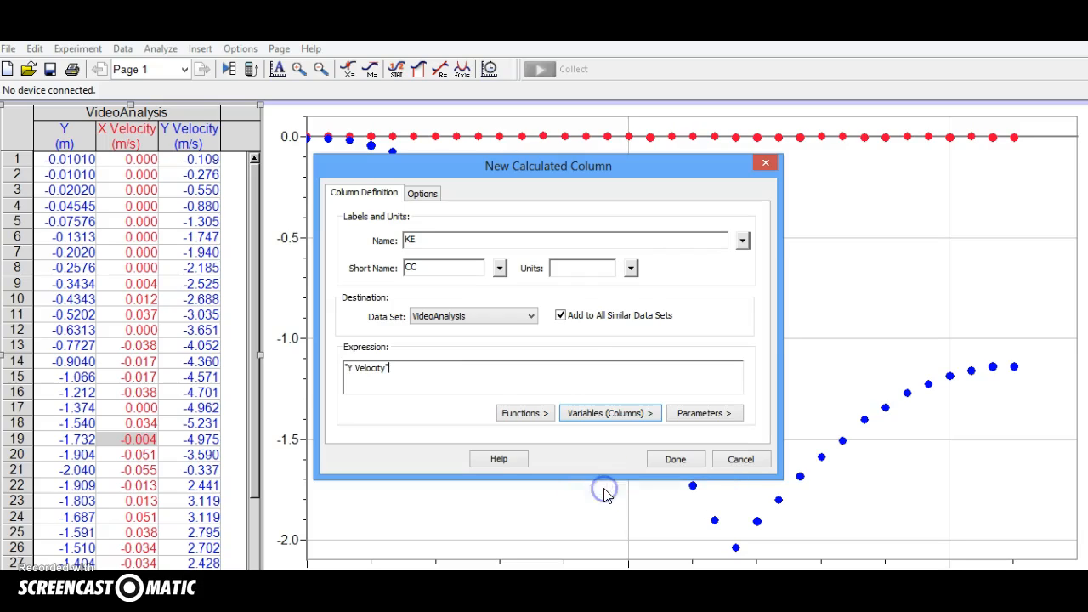
type("*")
left_click(617, 413)
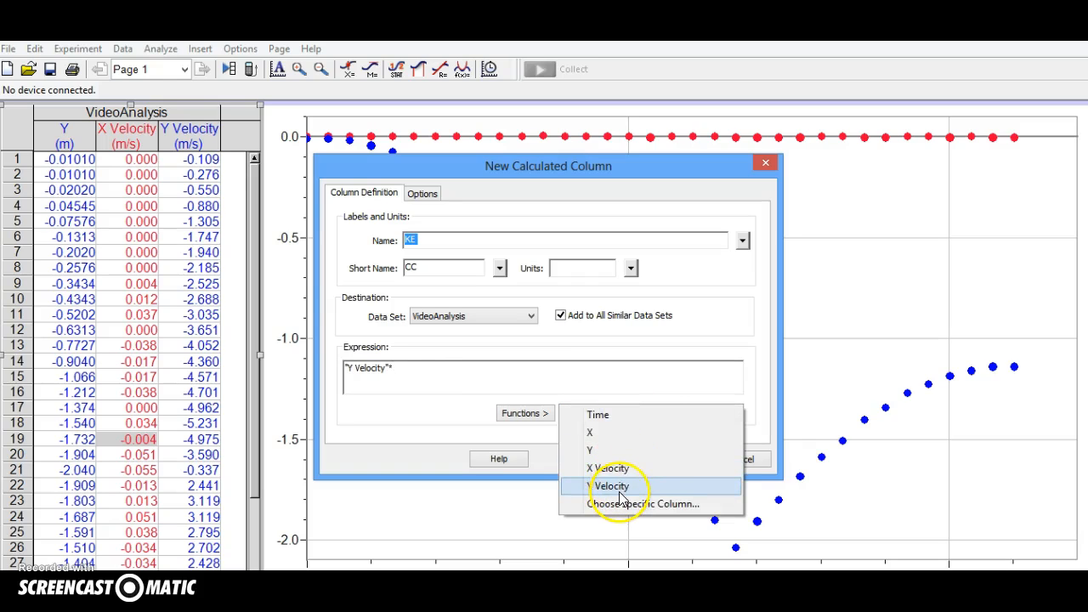
left_click(615, 489)
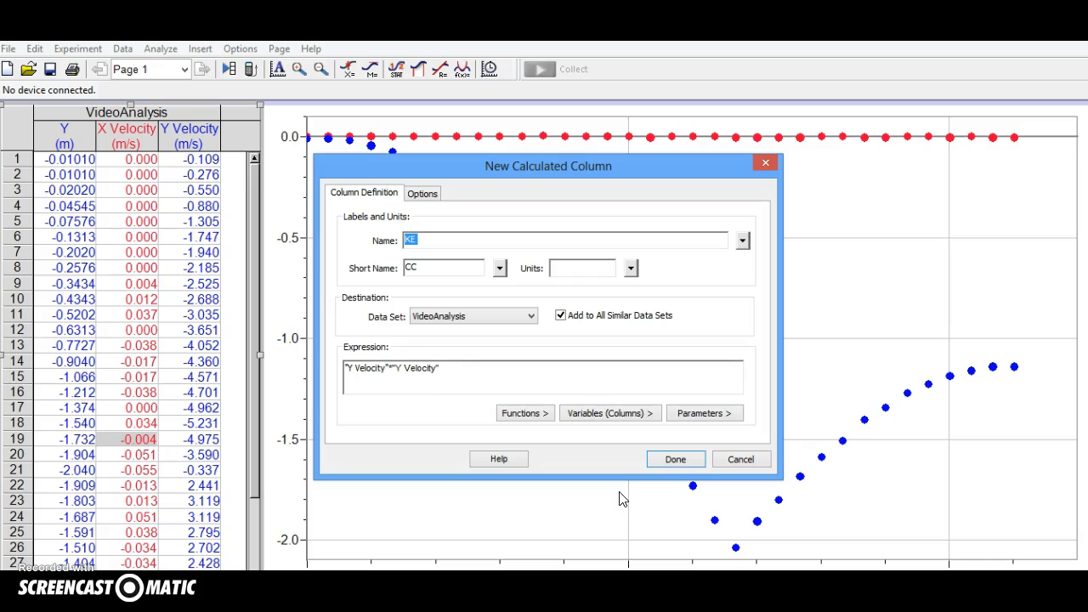
type("*0.5*0.35")
left_click(672, 466)
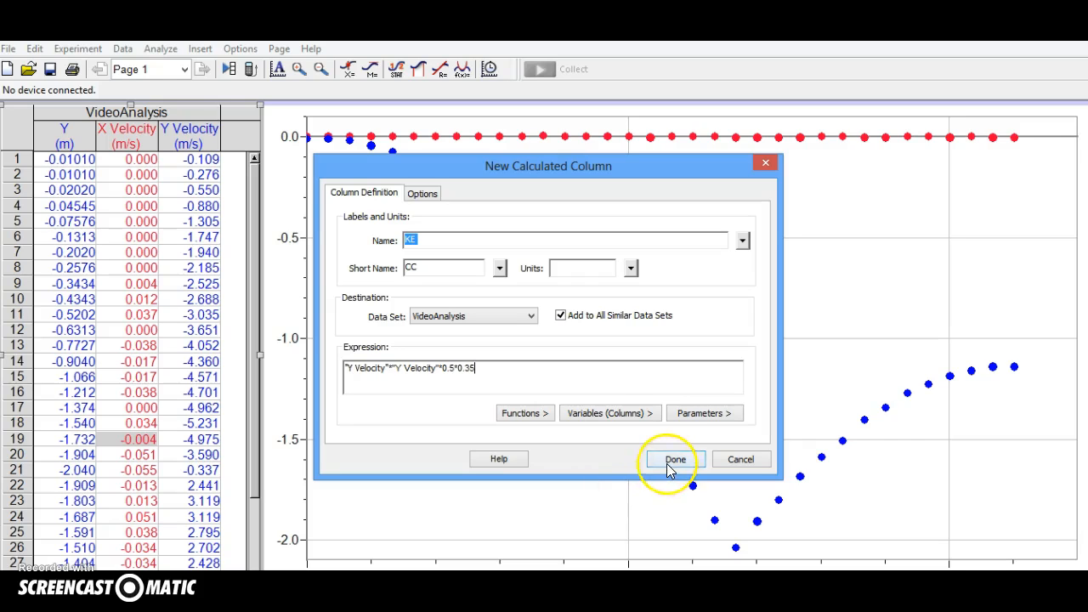
left_click(671, 462)
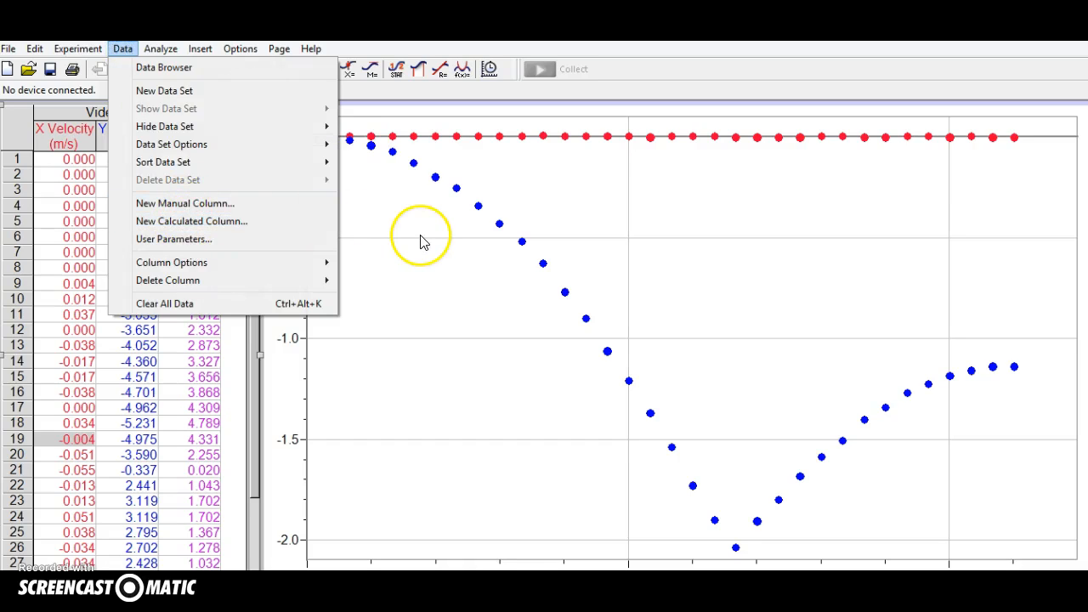
Set the graph's Y-axis to plot only KE, removing the X and Y position columns.
left_click(400, 285)
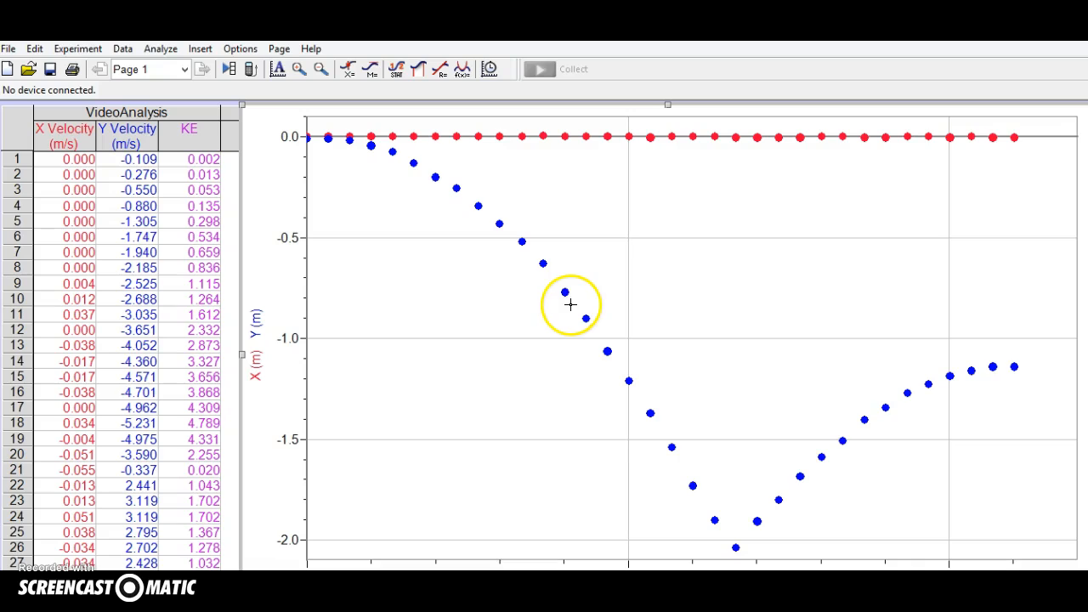
right_click(508, 317)
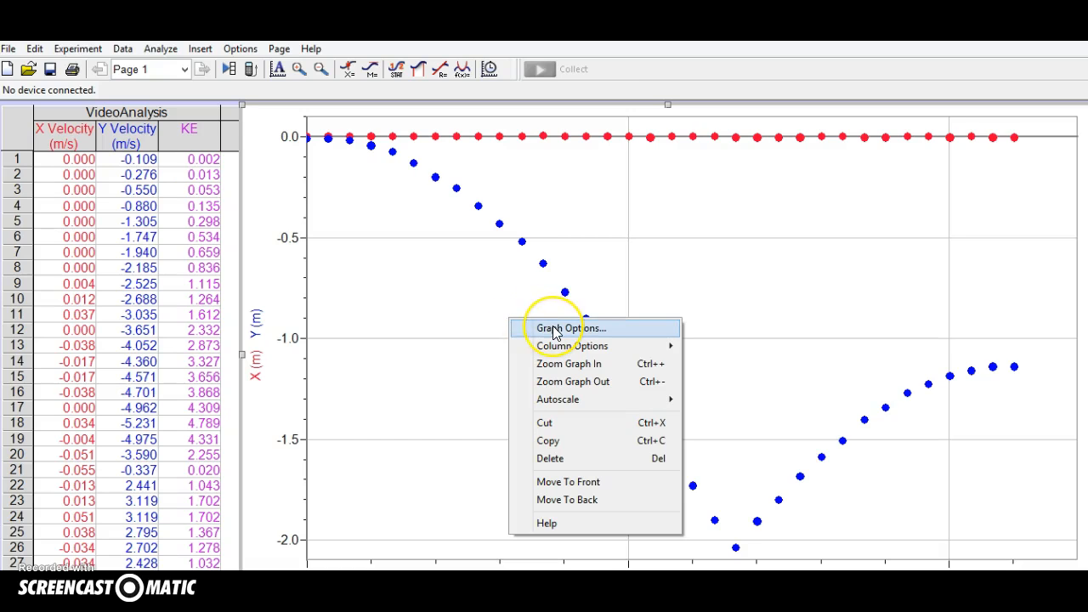
left_click(553, 331)
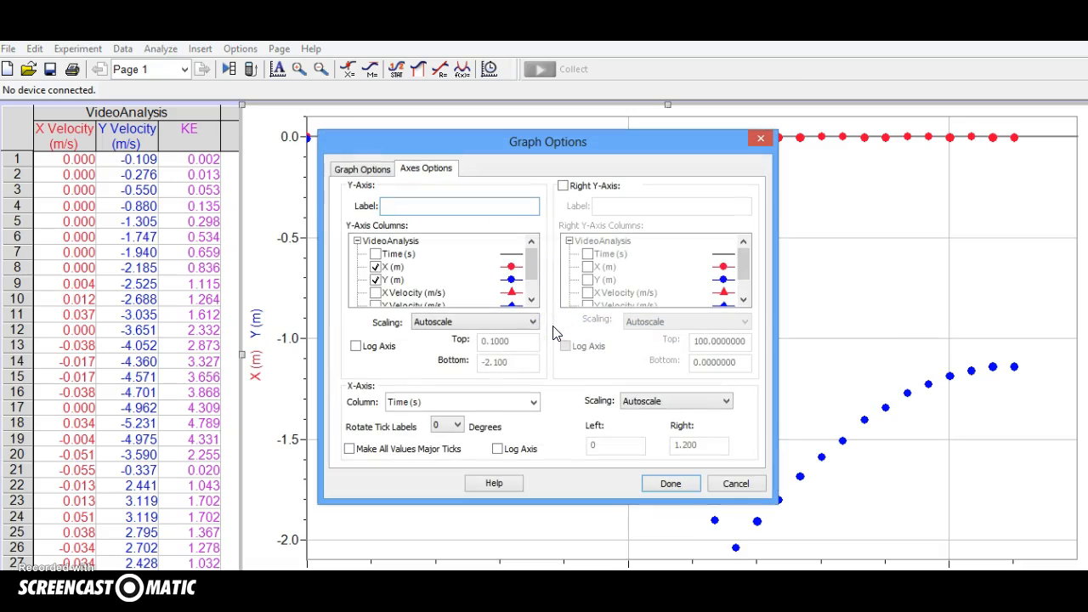
left_click_drag(531, 257, 533, 267)
left_click(375, 256)
left_click(376, 265)
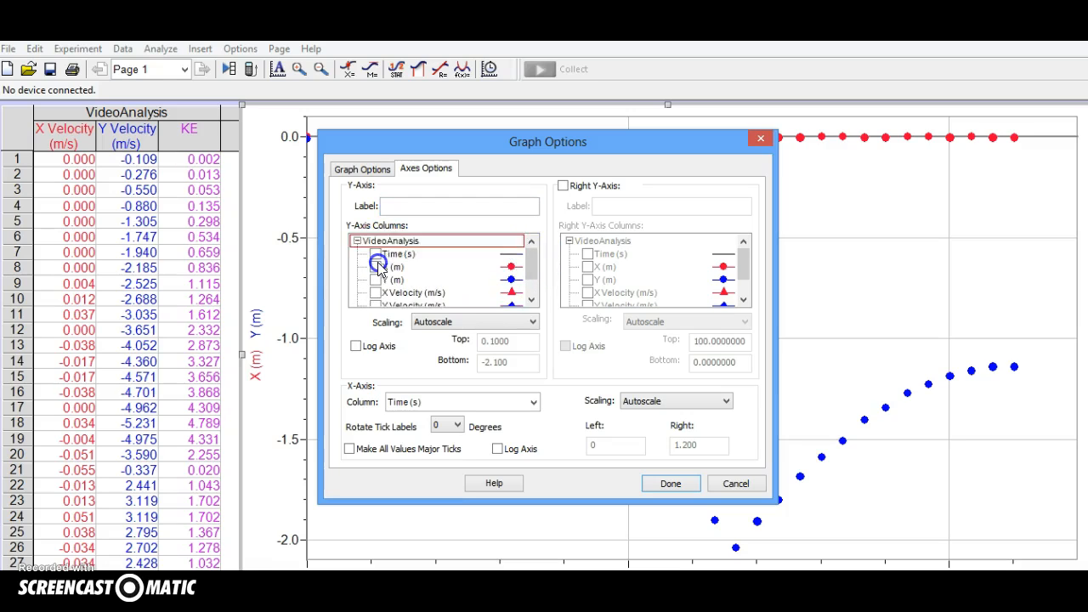
left_click_drag(522, 272, 531, 288)
left_click(376, 292)
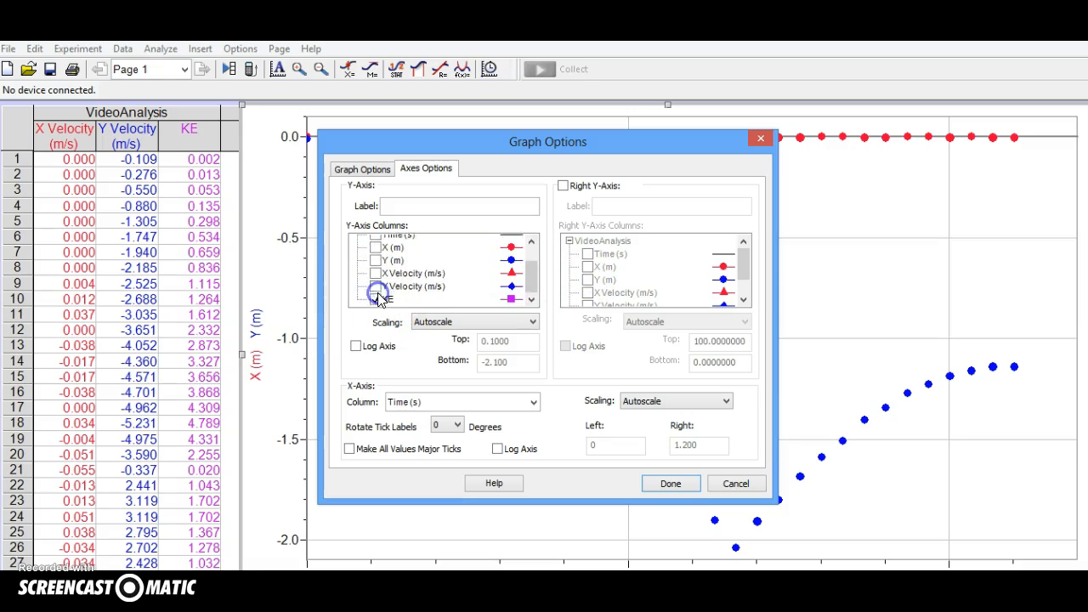
left_click(677, 482)
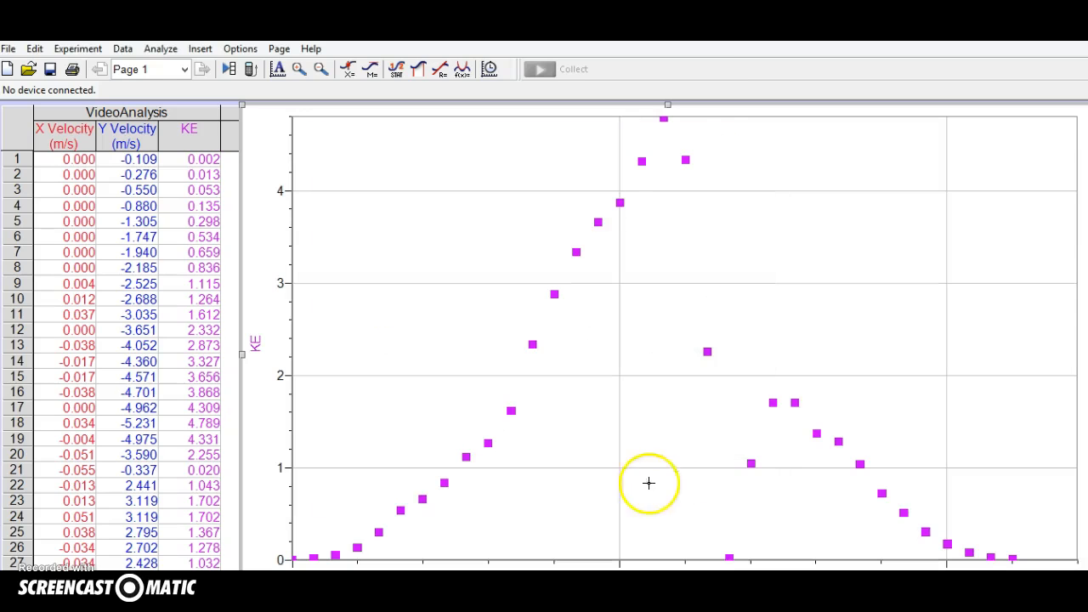